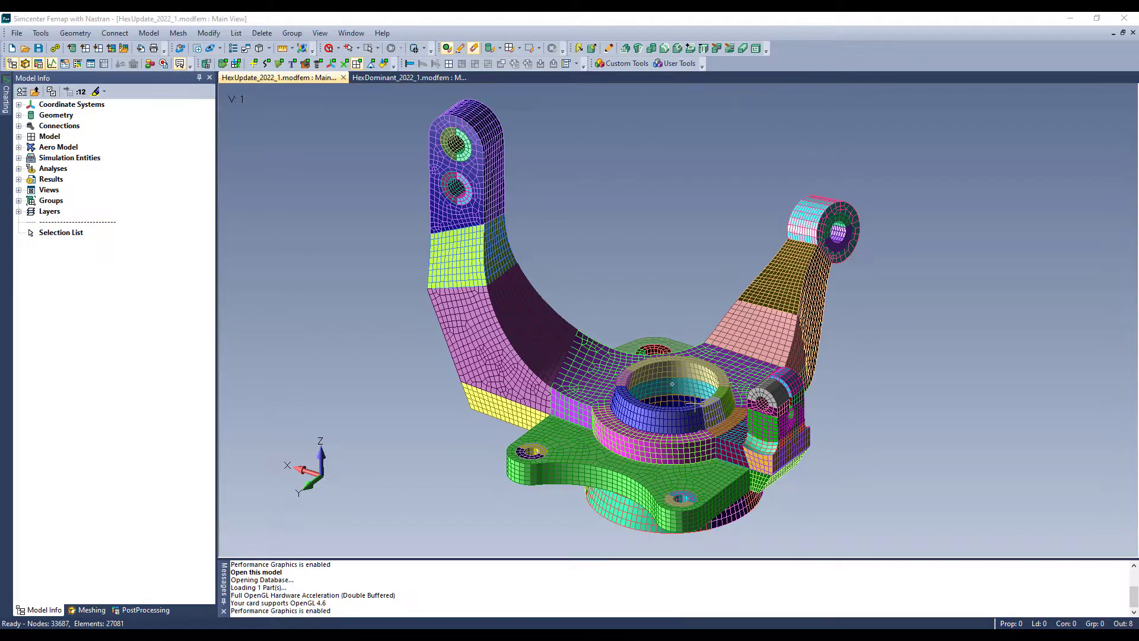
# Orbit the meshed knuckle and highlight solids 1, 2, 5, 8, 11 and 14 in Model Info.
pyautogui.moveTo(640, 423)
pyautogui.mouseDown(button='middle')
pyautogui.moveTo(642, 404)
pyautogui.moveTo(654, 407)
pyautogui.moveTo(650, 423)
pyautogui.mouseUp(button='middle')
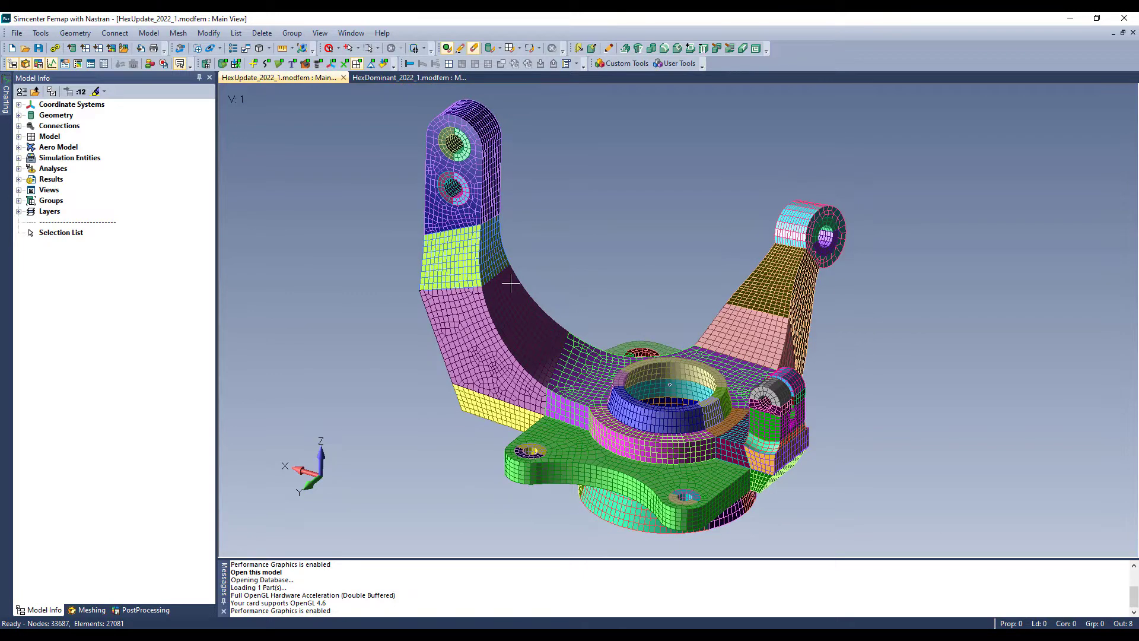
pyautogui.moveTo(623, 351); pyautogui.dragTo(626, 344, button='middle')
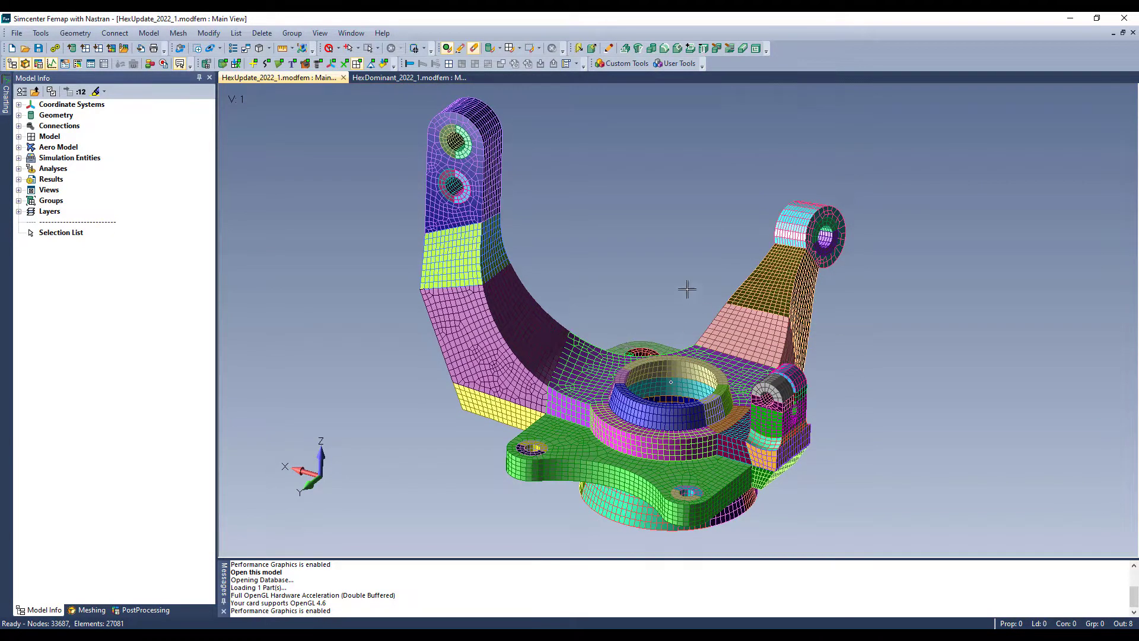
pyautogui.click(18, 114)
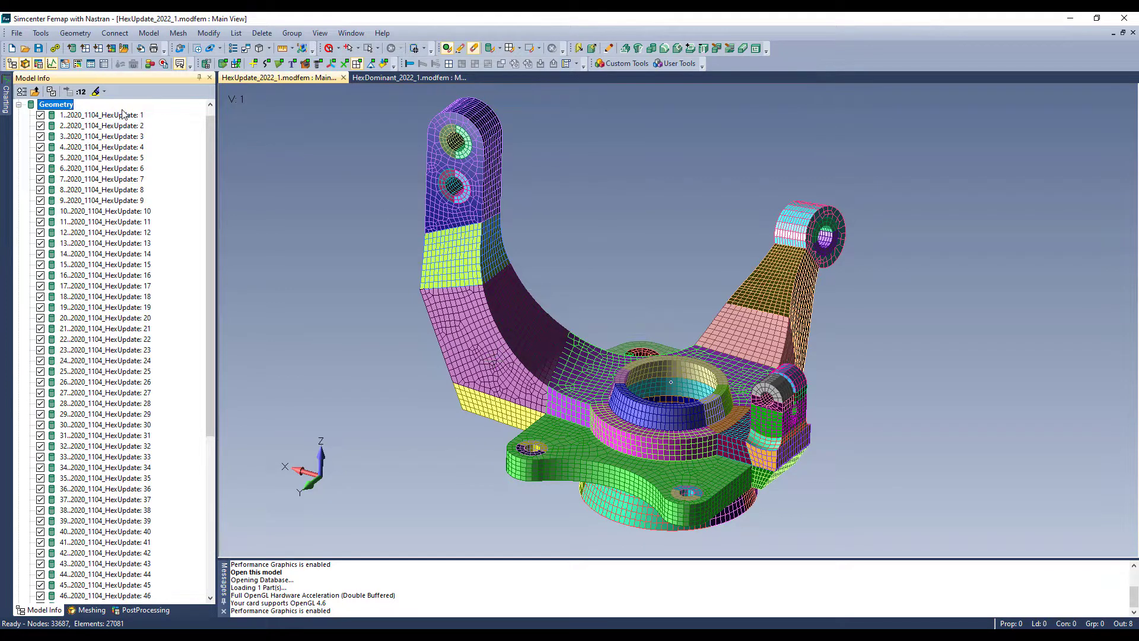
pyautogui.click(102, 115)
pyautogui.click(103, 126)
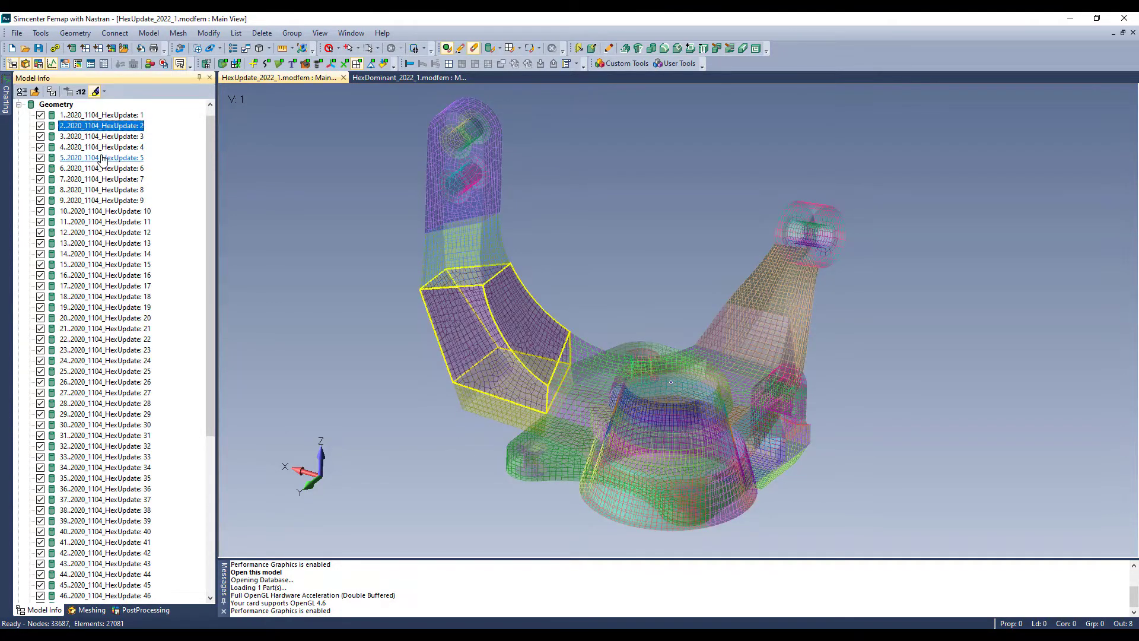
pyautogui.click(102, 158)
pyautogui.click(102, 190)
pyautogui.click(99, 222)
pyautogui.click(95, 255)
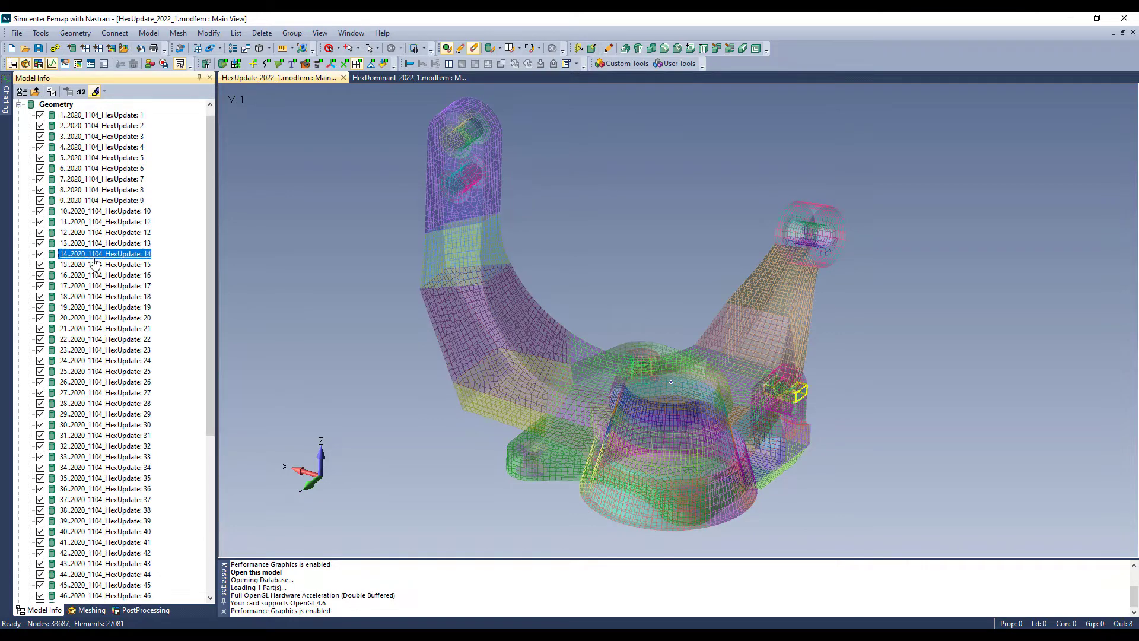
# Highlight solids 9 and 13, then switch to the HexDominant_2022_1 model.
pyautogui.click(96, 201)
pyautogui.click(101, 243)
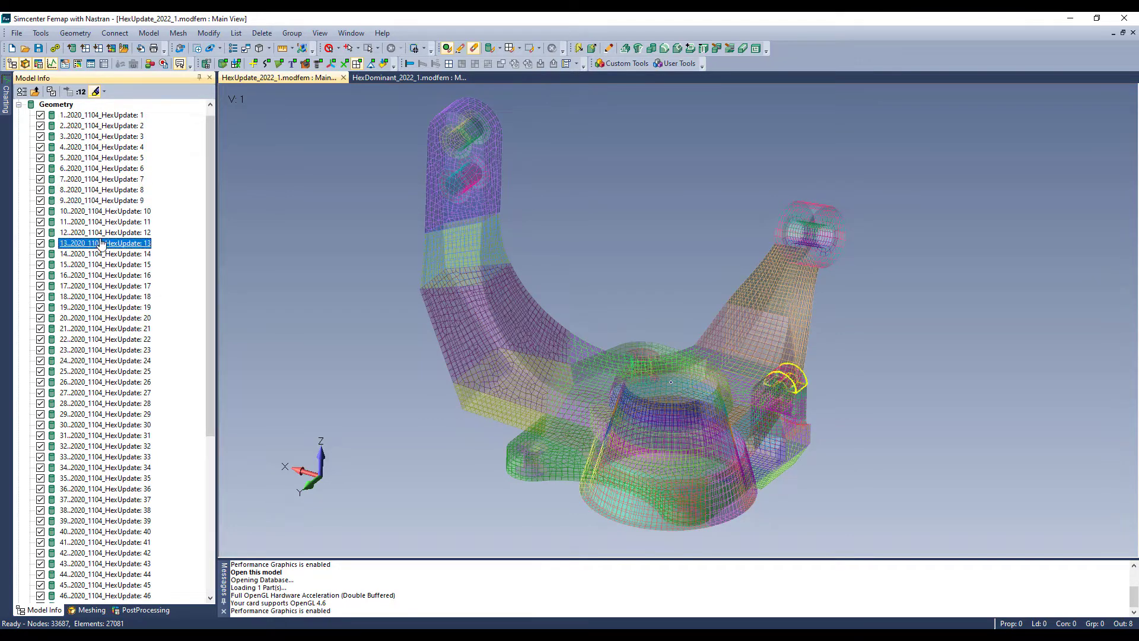
pyautogui.click(210, 78)
pyautogui.click(369, 76)
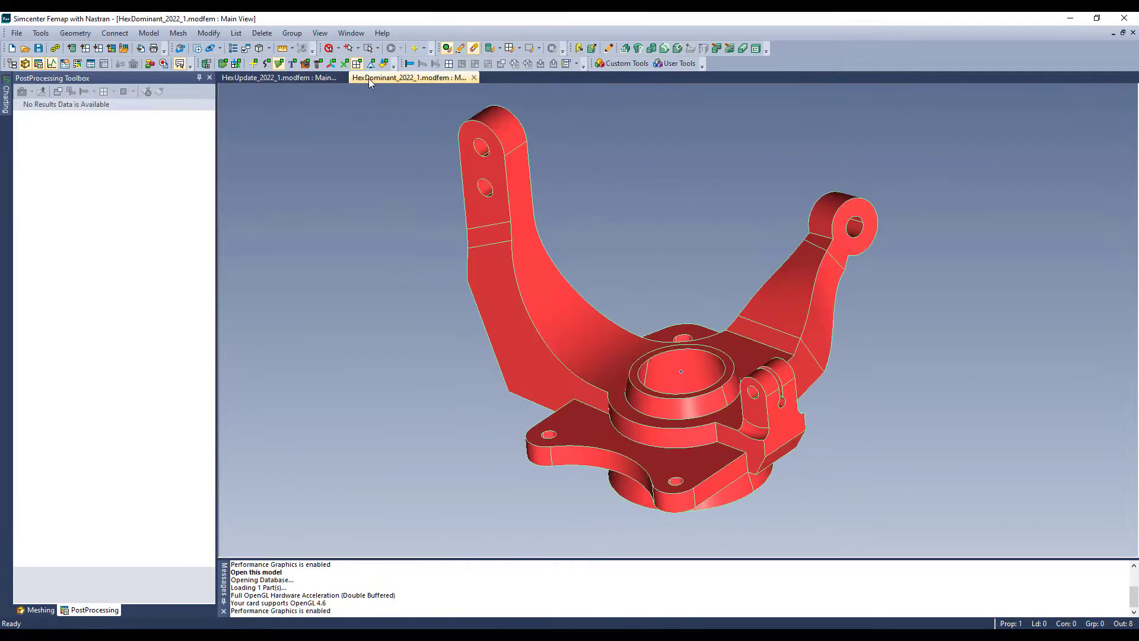
# Start the Hex Mesh Bodies command and turn the knuckle to view the hub.
pyautogui.click(178, 34)
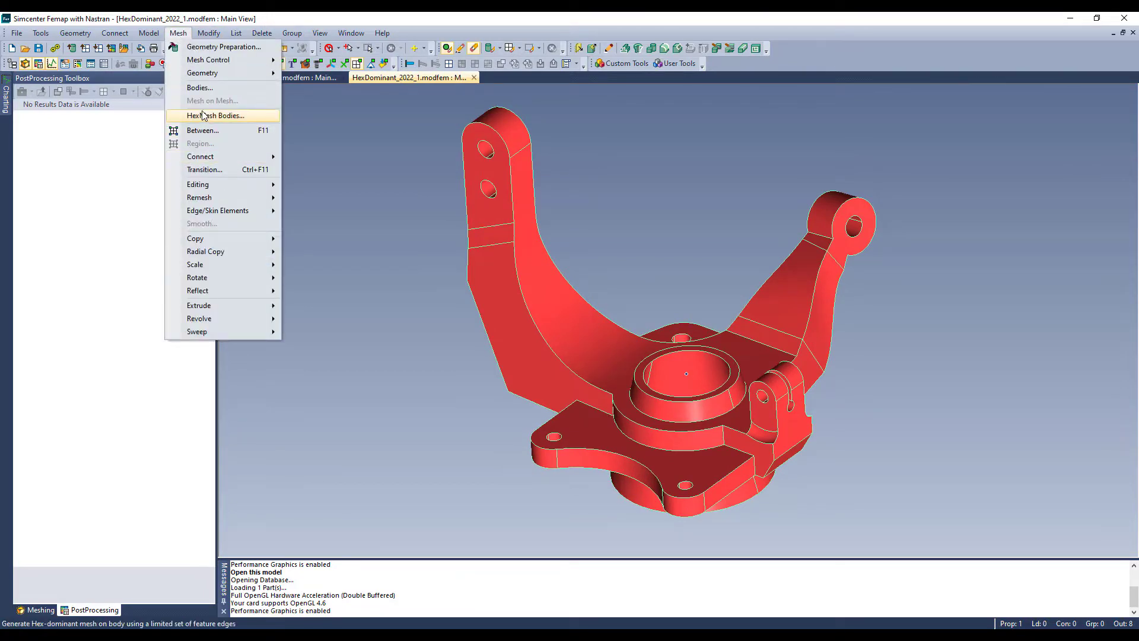
pyautogui.click(204, 115)
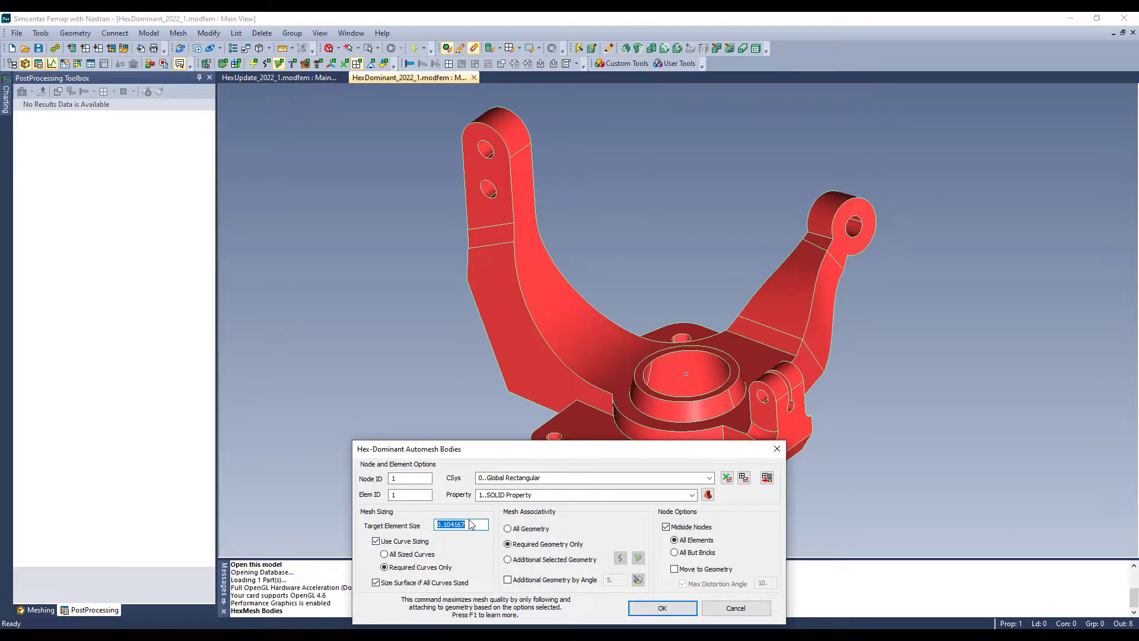
pyautogui.moveTo(651, 379)
pyautogui.mouseDown(button='middle')
pyautogui.moveTo(715, 379)
pyautogui.moveTo(650, 368)
pyautogui.mouseUp(button='middle')
pyautogui.scroll(4, 649, 368)
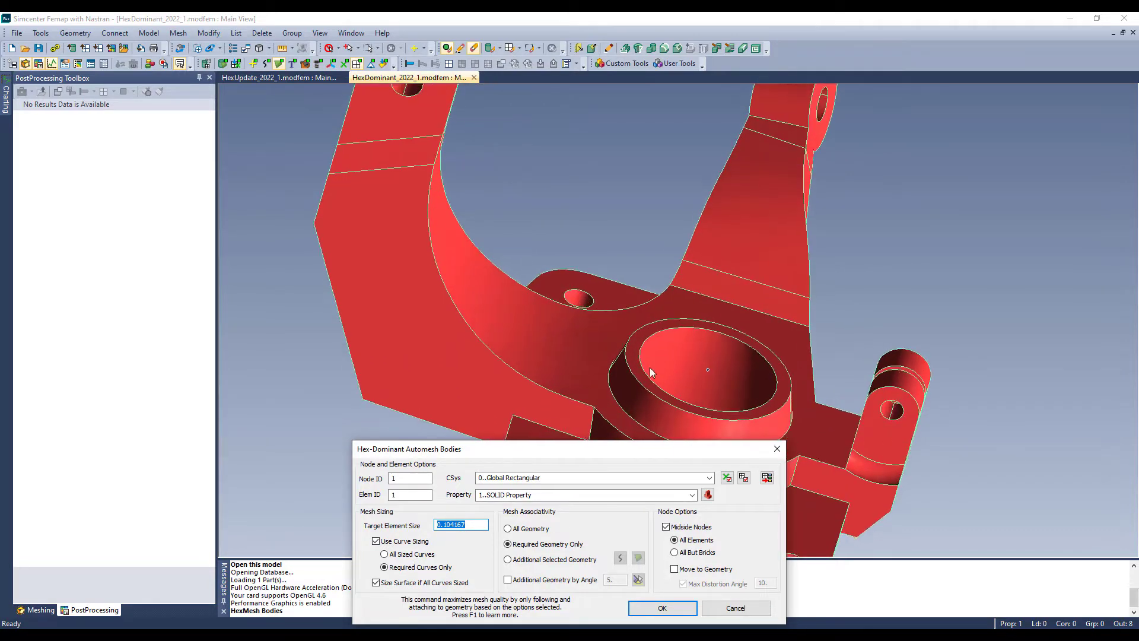
pyautogui.scroll(6, 624, 365)
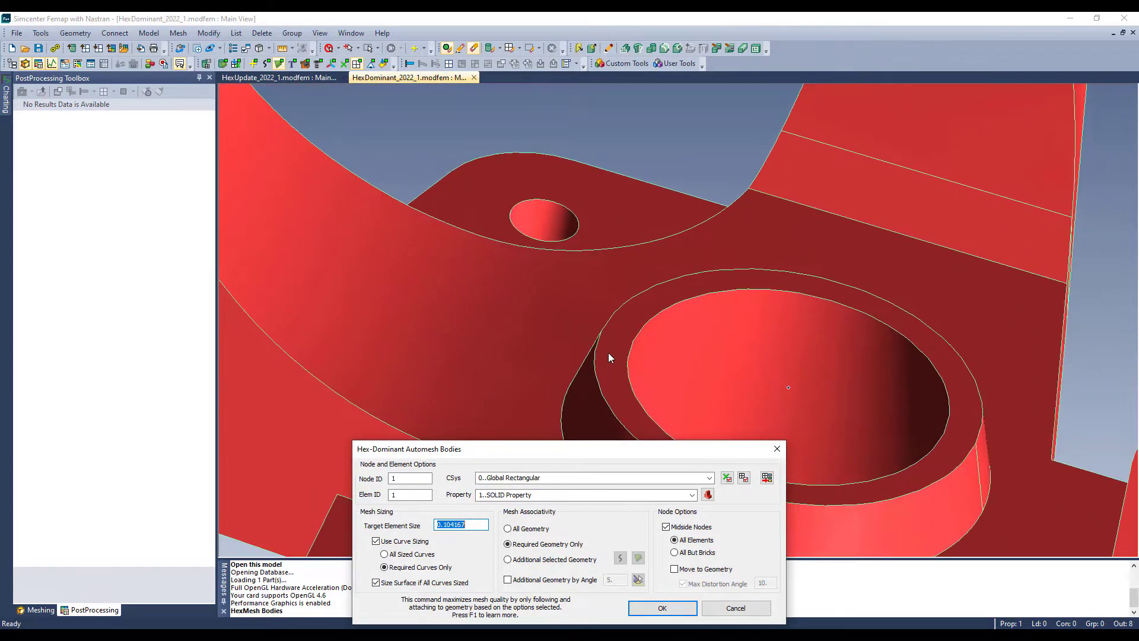
pyautogui.scroll(2, 609, 357)
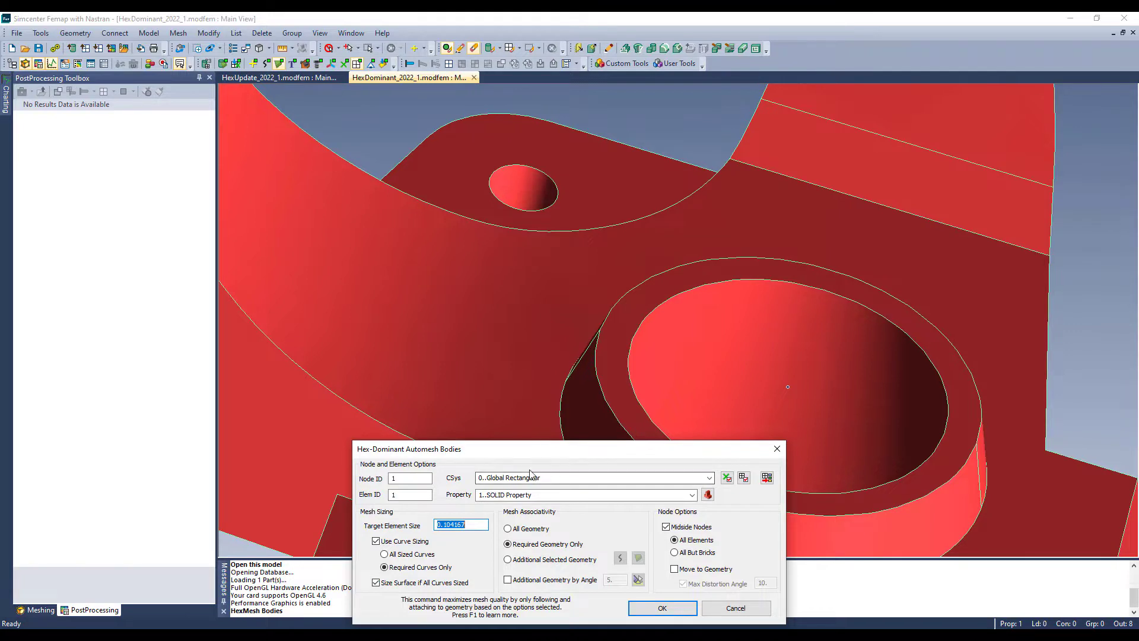
# Mesh with target element size 0.148697/2 measured across the bore, midside nodes on all but bricks.
pyautogui.hotkey('ctrl', 'm')
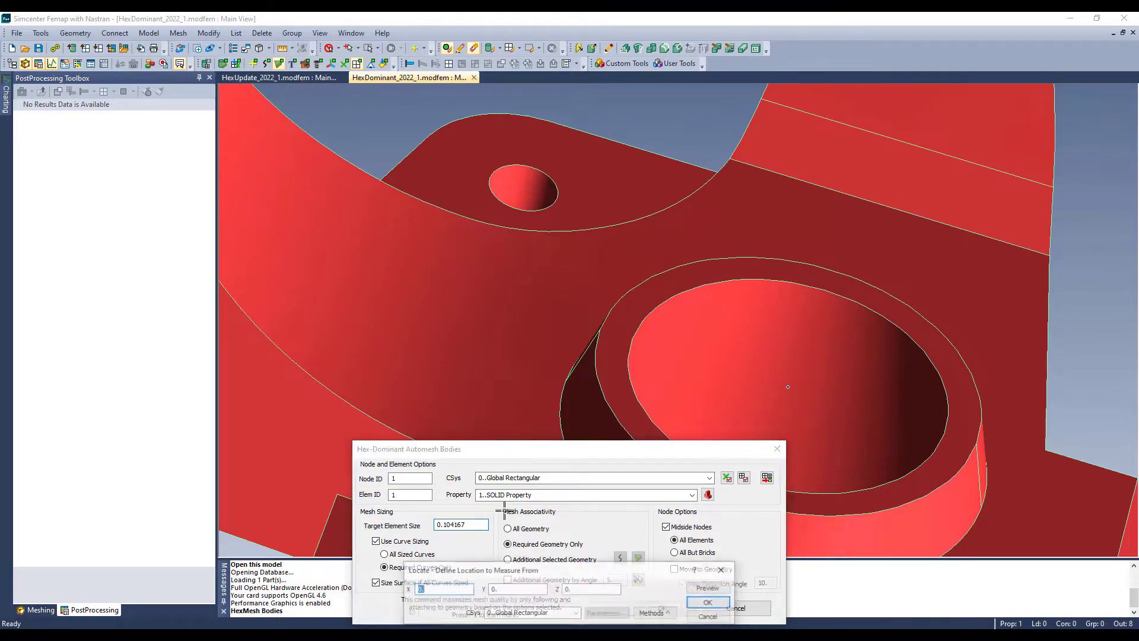
pyautogui.click(597, 347)
pyautogui.press('Return')
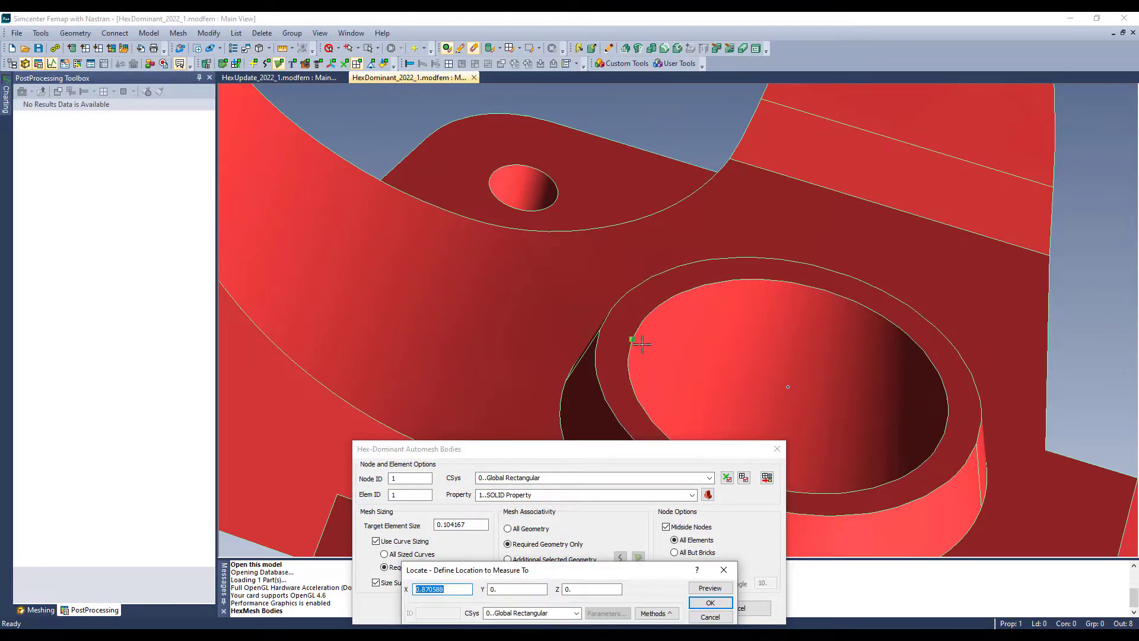
pyautogui.click(642, 344)
pyautogui.press('Return')
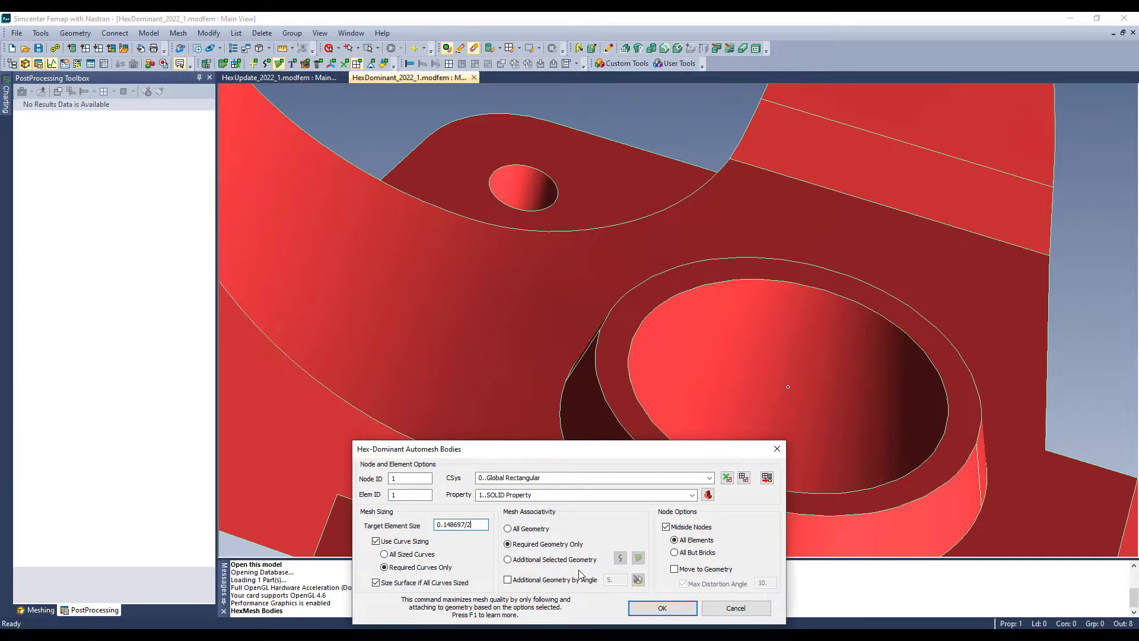
pyautogui.click(687, 555)
pyautogui.click(662, 609)
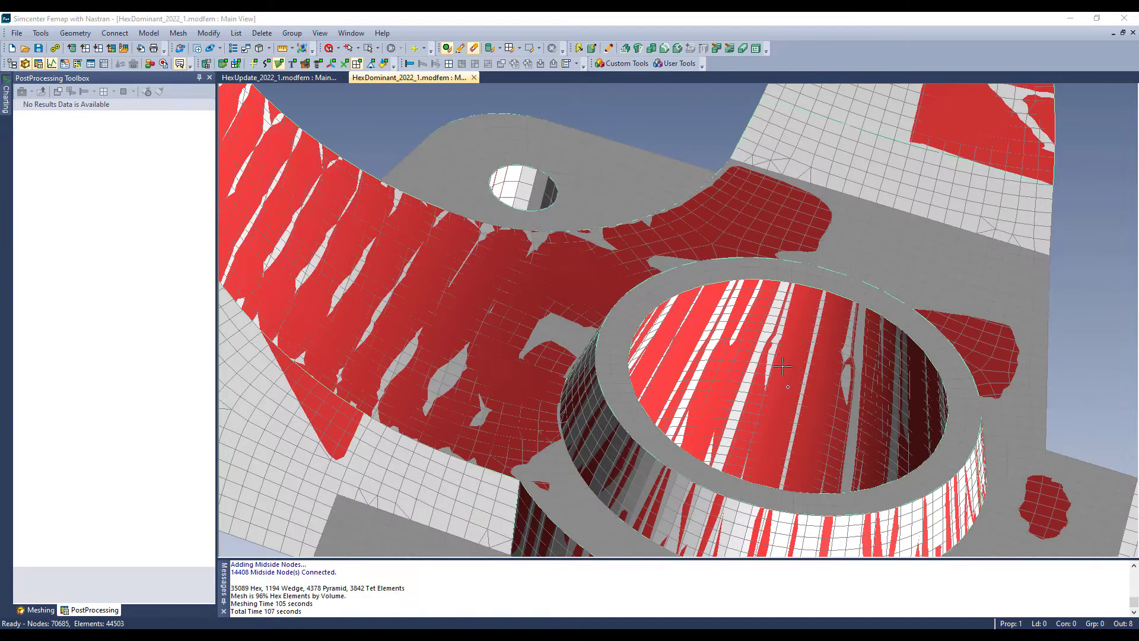
# Orbit the finished hex-dominant mesh and hide the solid geometry so only elements show.
pyautogui.scroll(2, 790, 393)
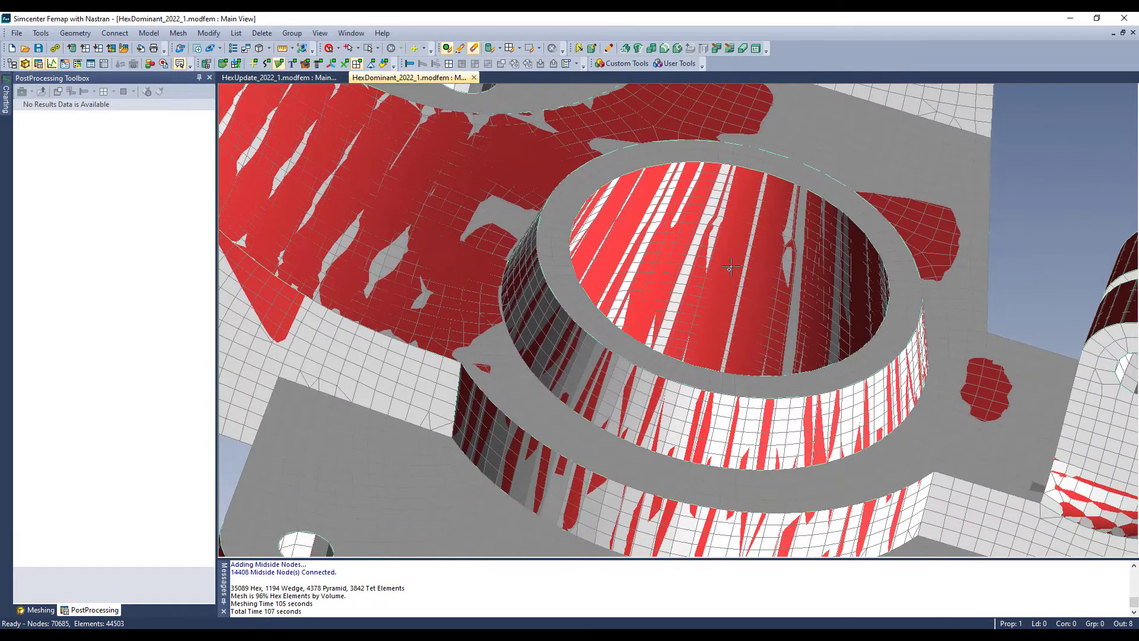
pyautogui.scroll(-3, 702, 348)
pyautogui.moveTo(703, 348); pyautogui.dragTo(368, 178, button='middle')
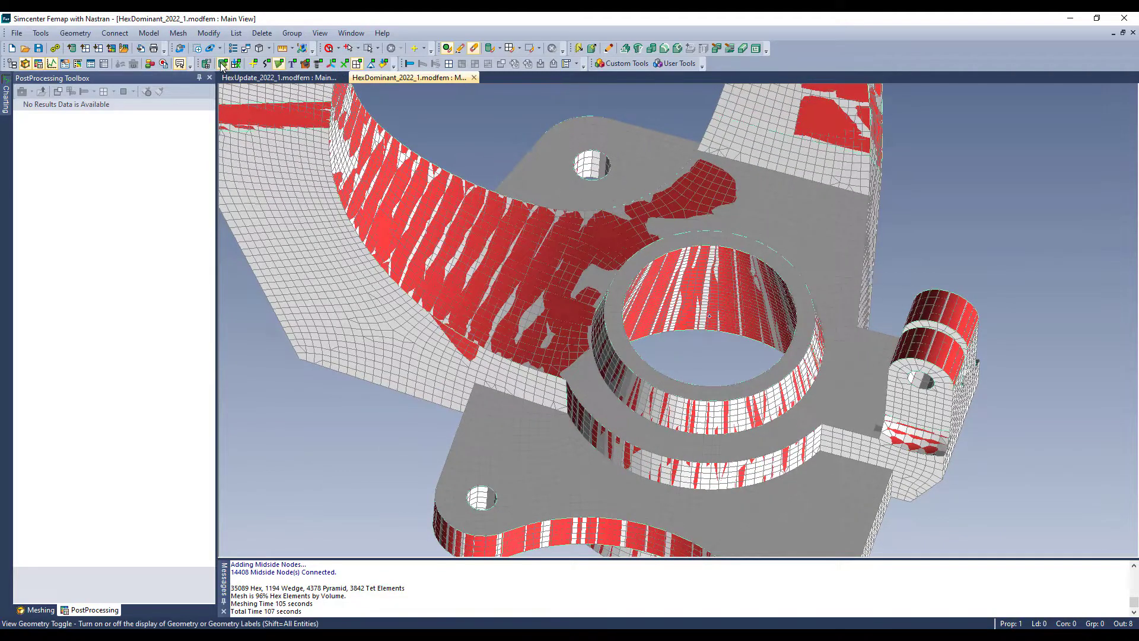
pyautogui.click(222, 63)
pyautogui.moveTo(590, 282); pyautogui.dragTo(556, 206, button='middle')
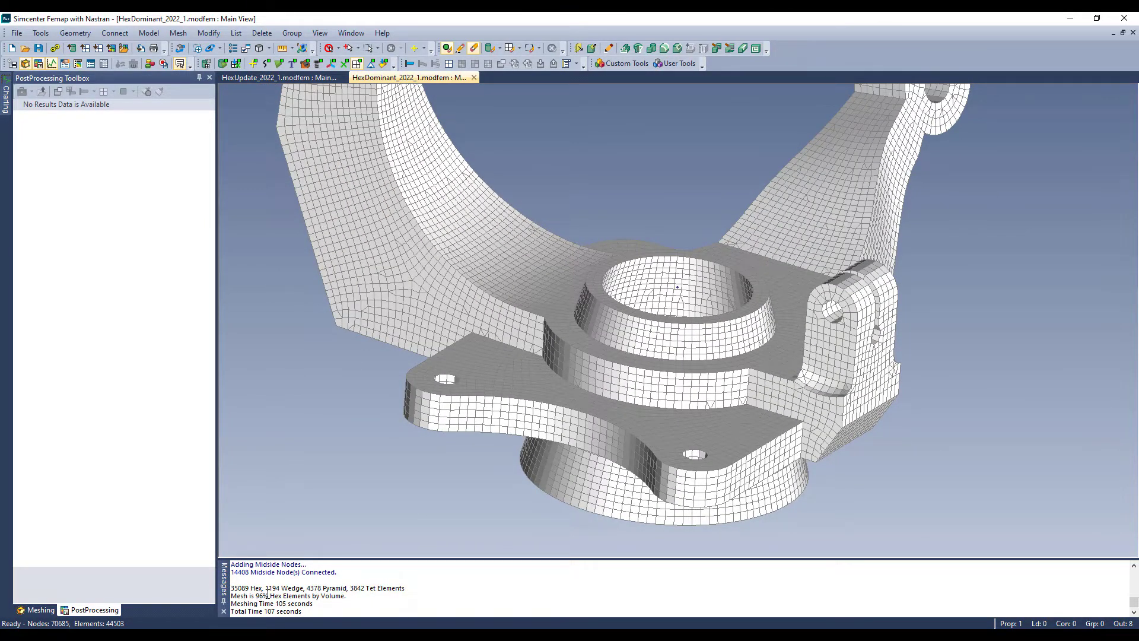
pyautogui.moveTo(558, 342); pyautogui.dragTo(591, 326, button='middle')
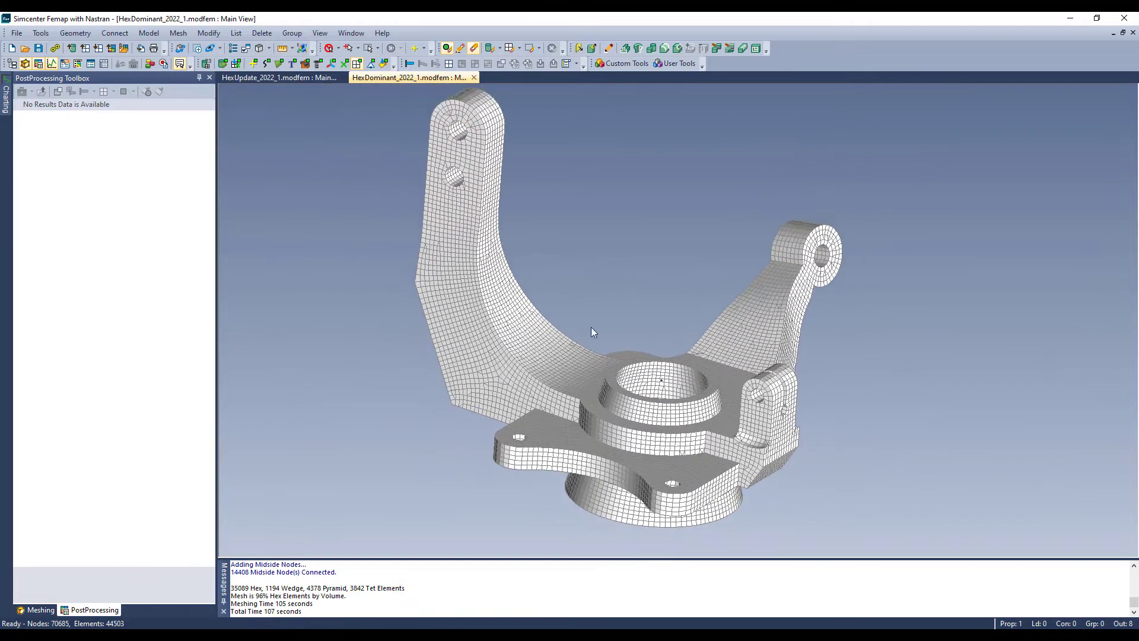
# Bring back the Model Info tree and list the elements by shape.
pyautogui.click(43, 610)
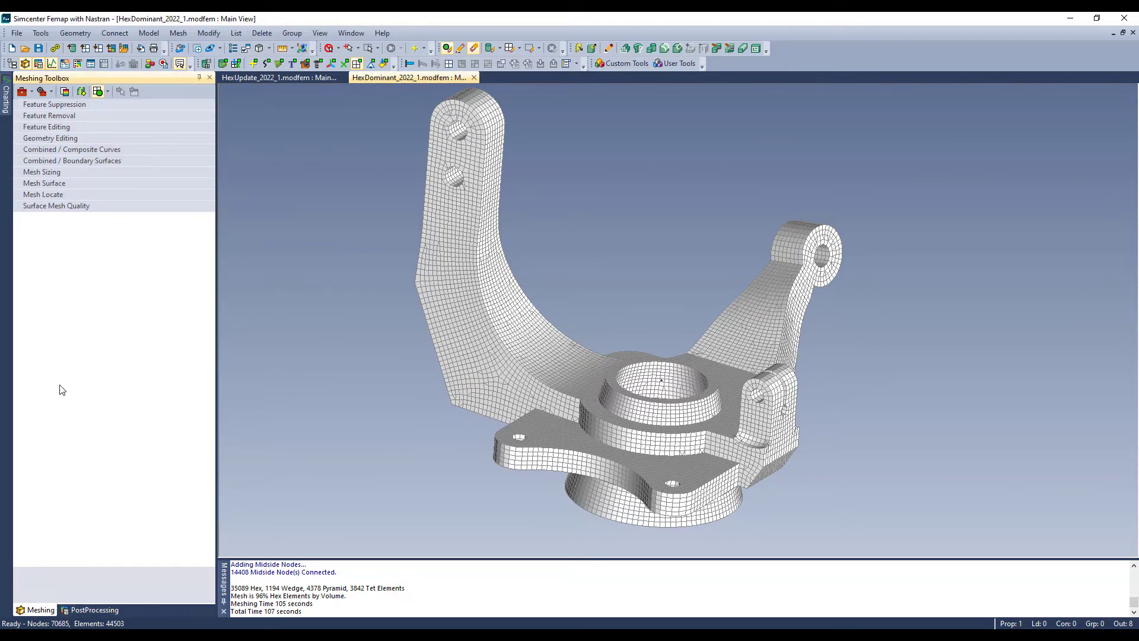
pyautogui.click(40, 32)
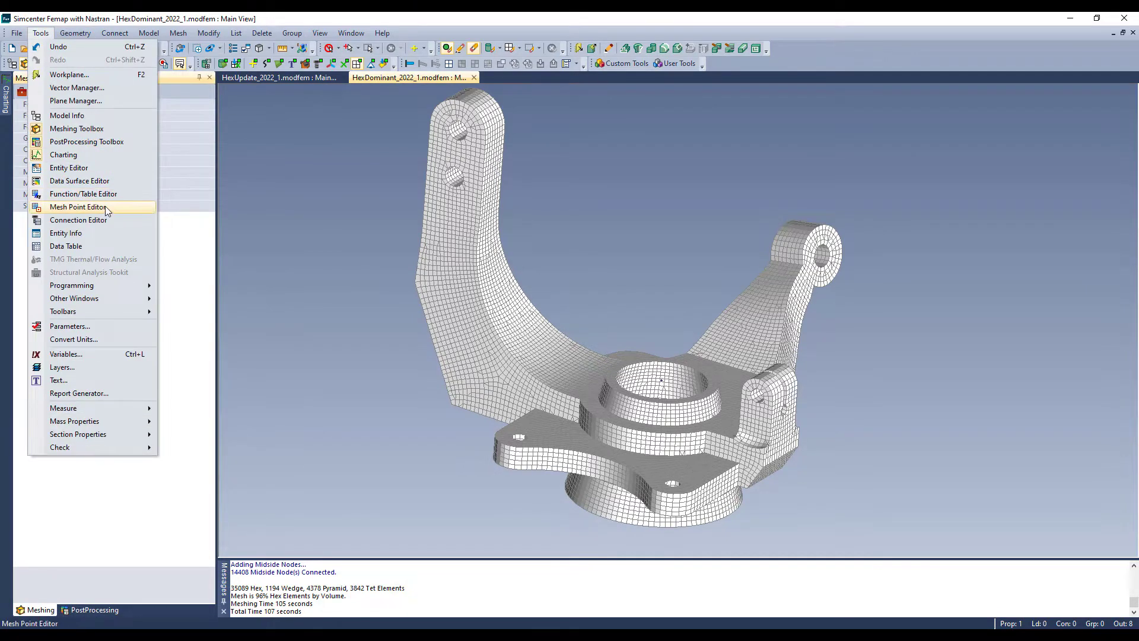
pyautogui.click(67, 115)
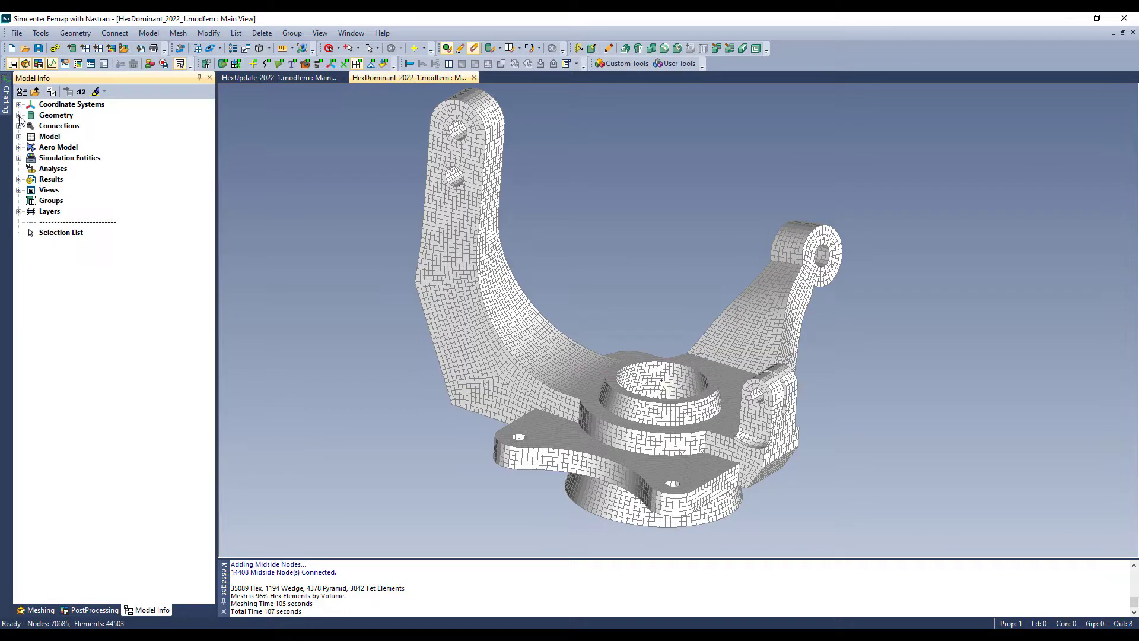
pyautogui.click(19, 136)
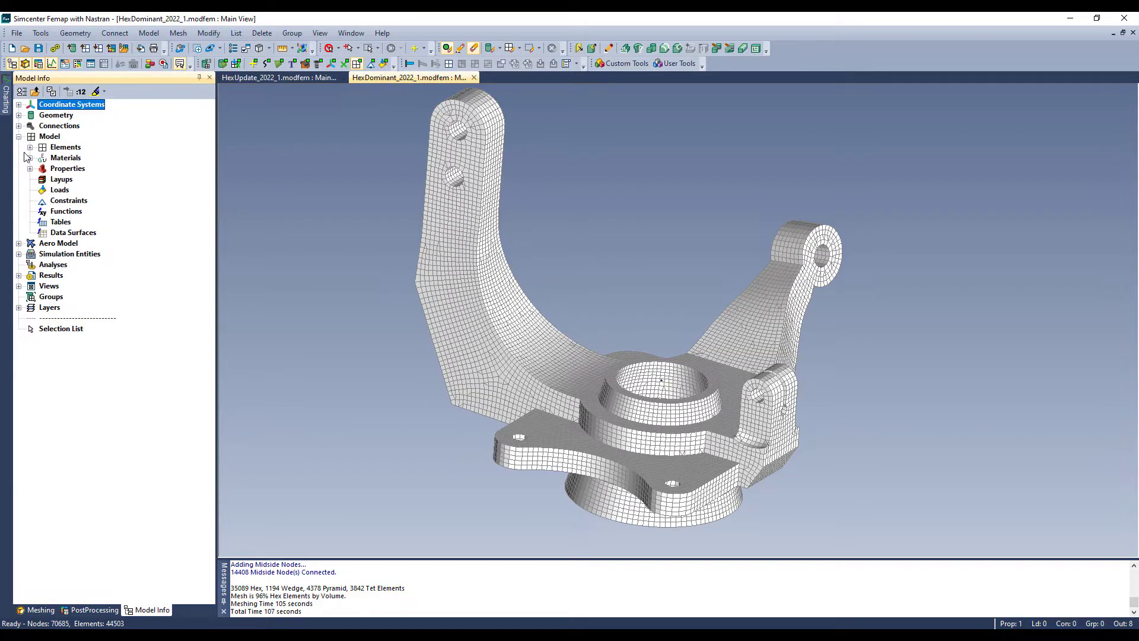
pyautogui.click(30, 147)
pyautogui.click(41, 169)
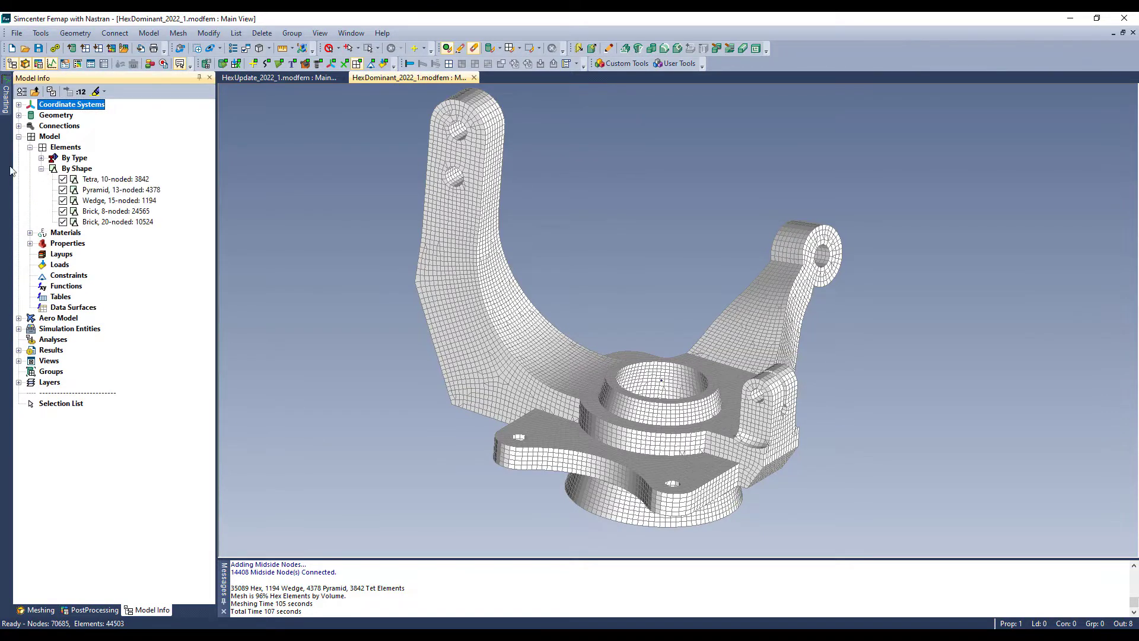
pyautogui.moveTo(412, 268); pyautogui.dragTo(435, 282, button='middle')
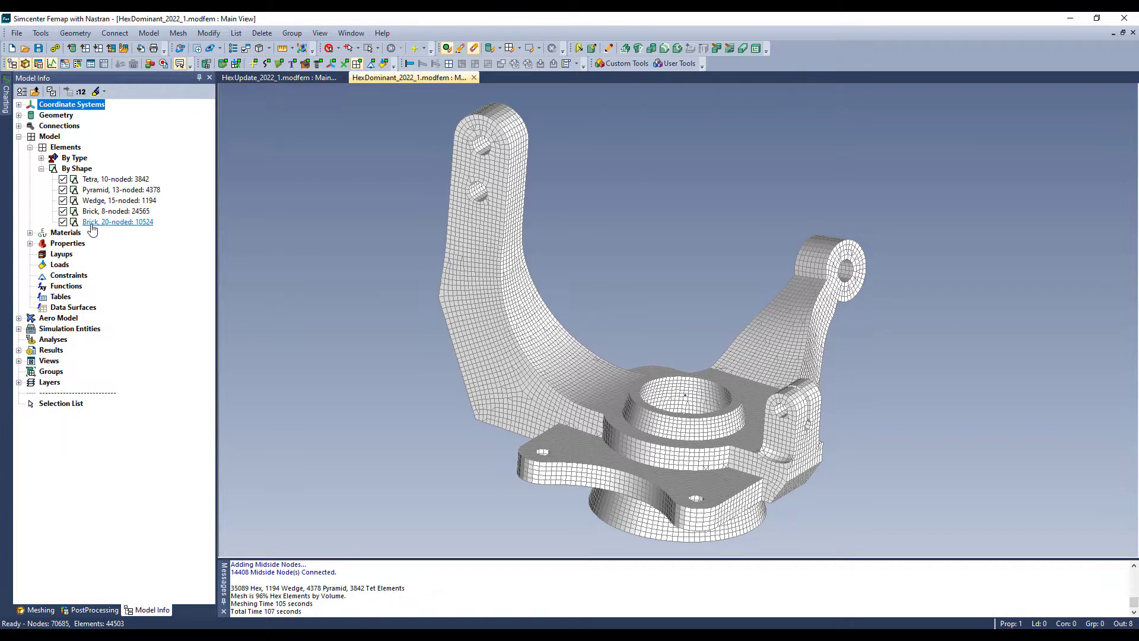
# Hide the 8- and 20-noded bricks, then the wedges and pyramids, leaving only tetras.
pyautogui.click(63, 212)
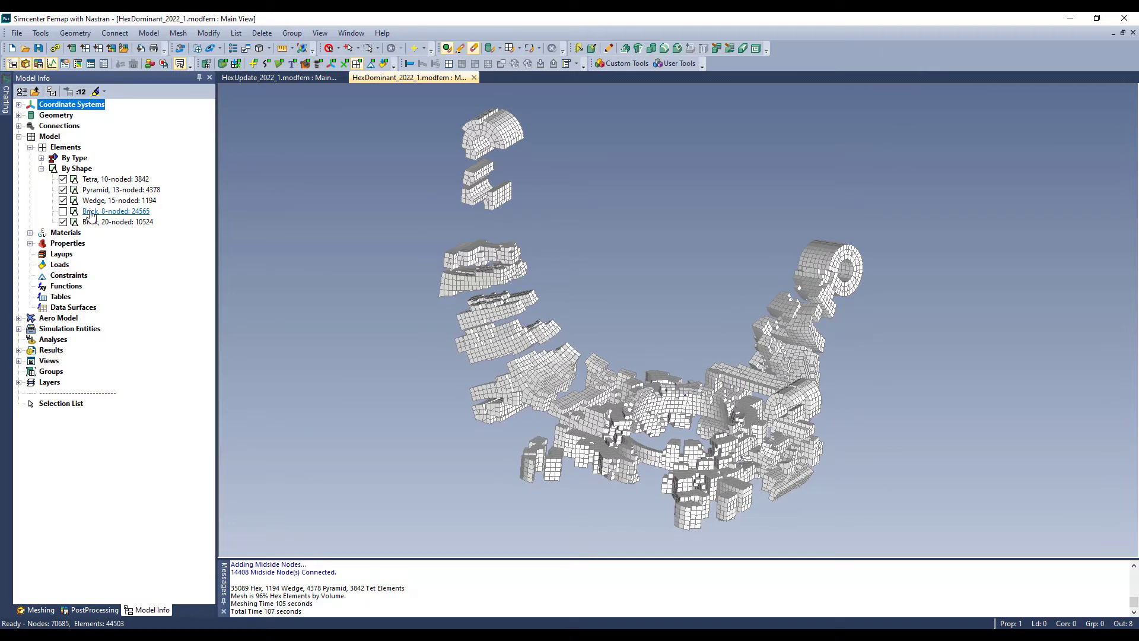
pyautogui.click(63, 222)
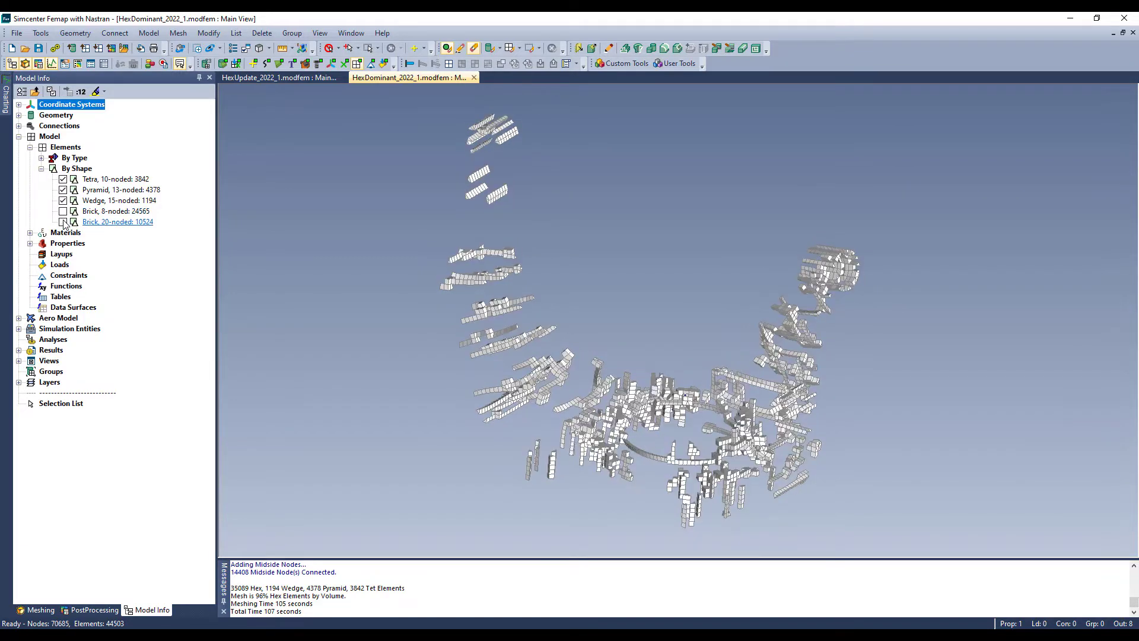
pyautogui.moveTo(630, 286); pyautogui.dragTo(305, 231, button='middle')
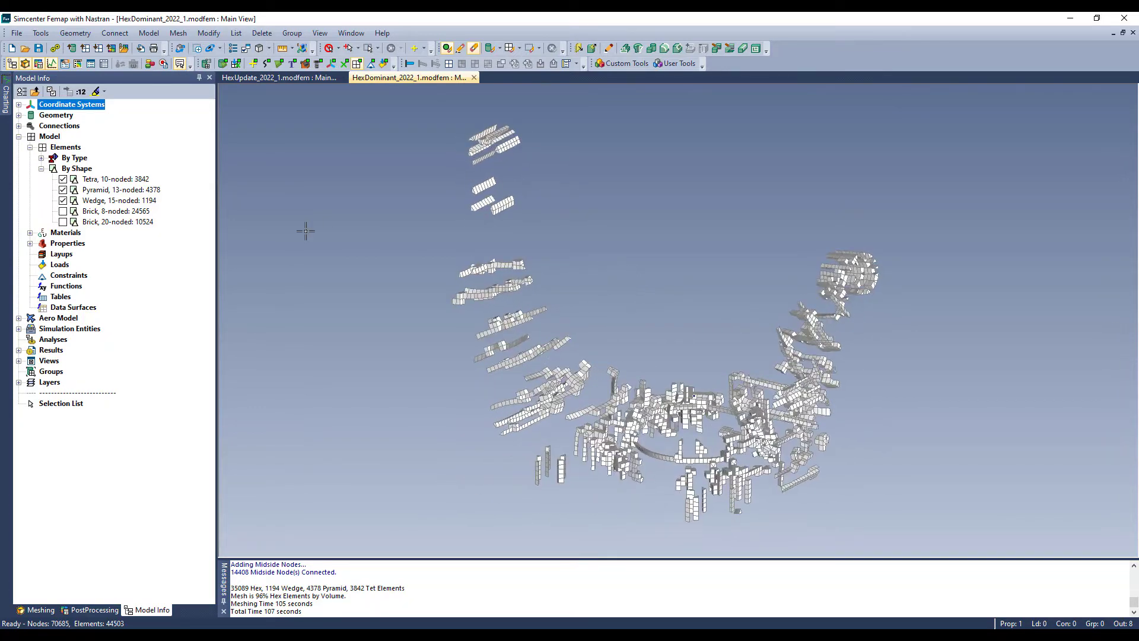
pyautogui.click(63, 201)
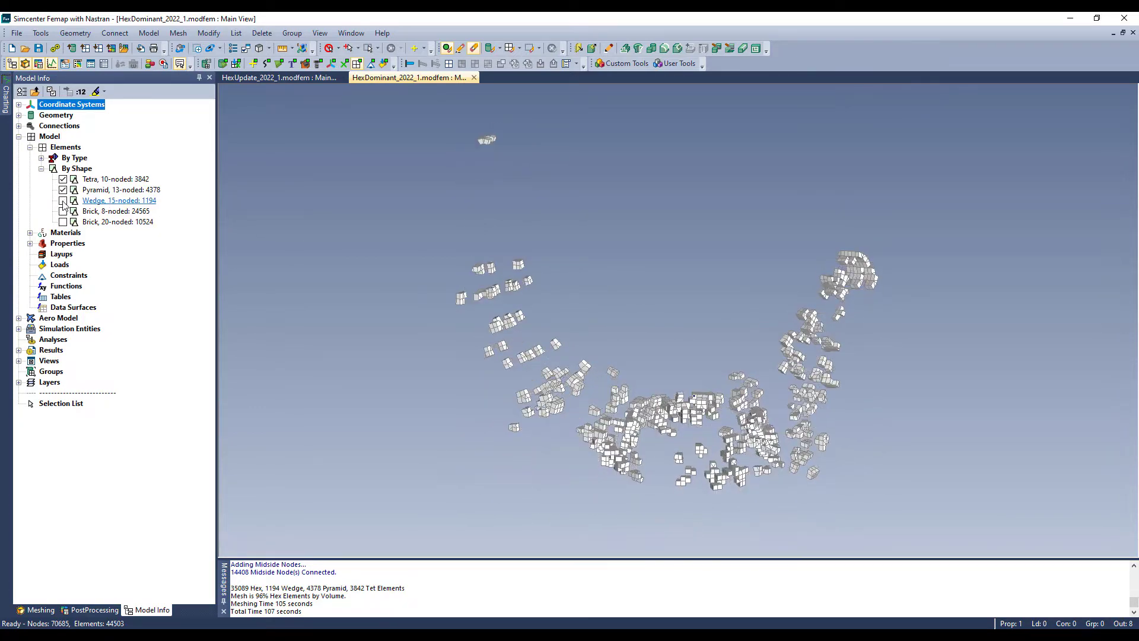
pyautogui.click(62, 190)
pyautogui.moveTo(680, 363); pyautogui.dragTo(649, 345, button='middle')
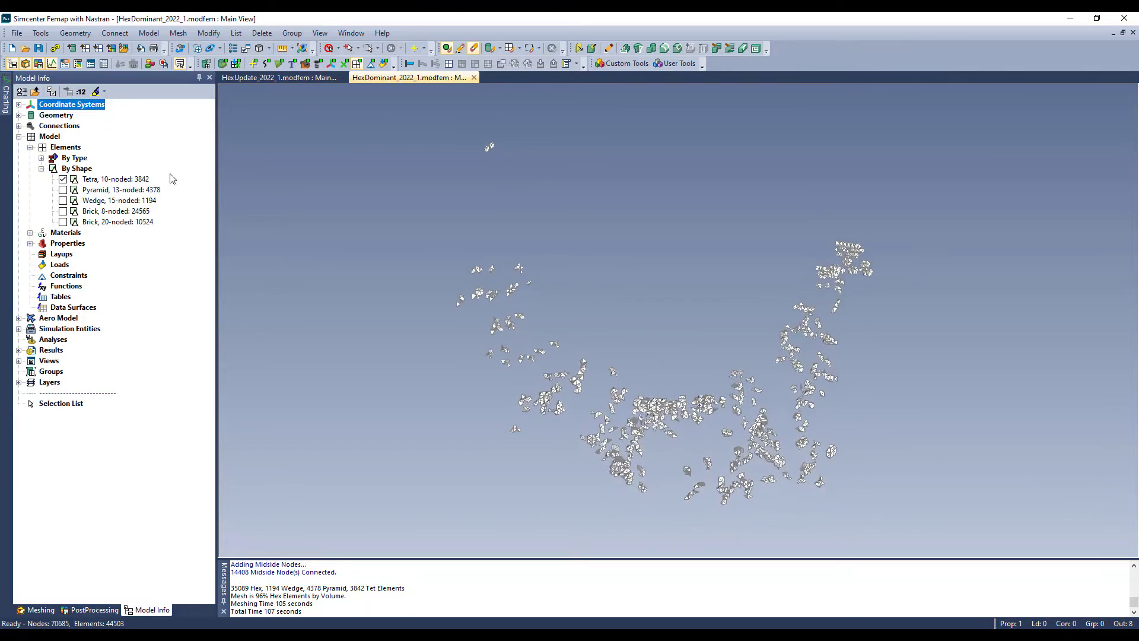
# Show the pyramids, wedges and both brick types again to display the full mesh.
pyautogui.click(63, 190)
pyautogui.click(63, 200)
pyautogui.click(63, 211)
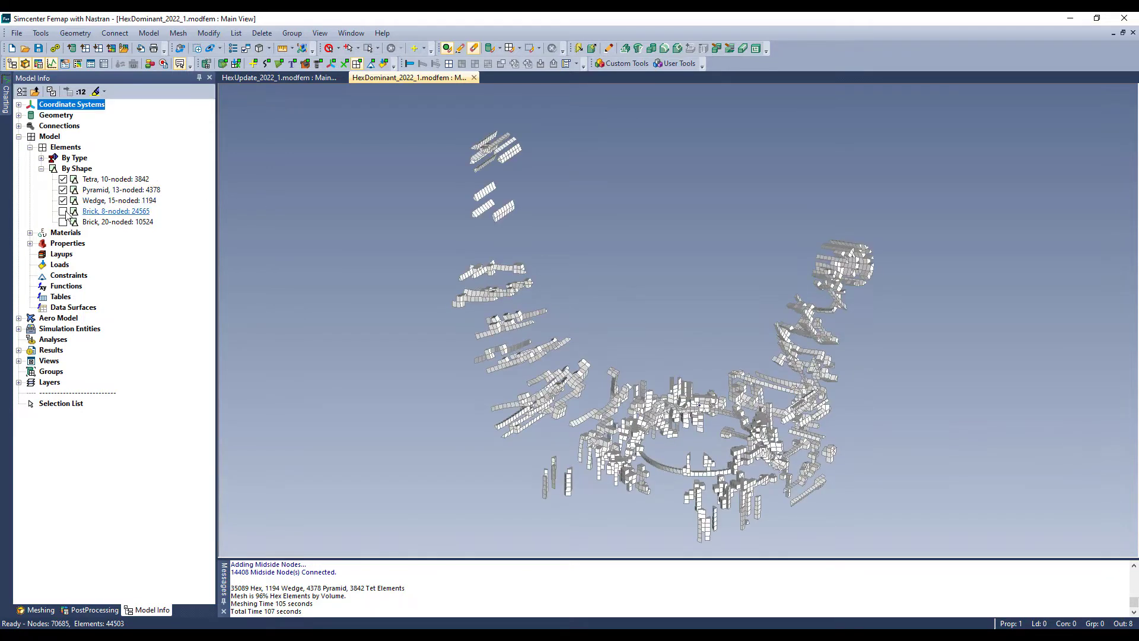
pyautogui.click(63, 222)
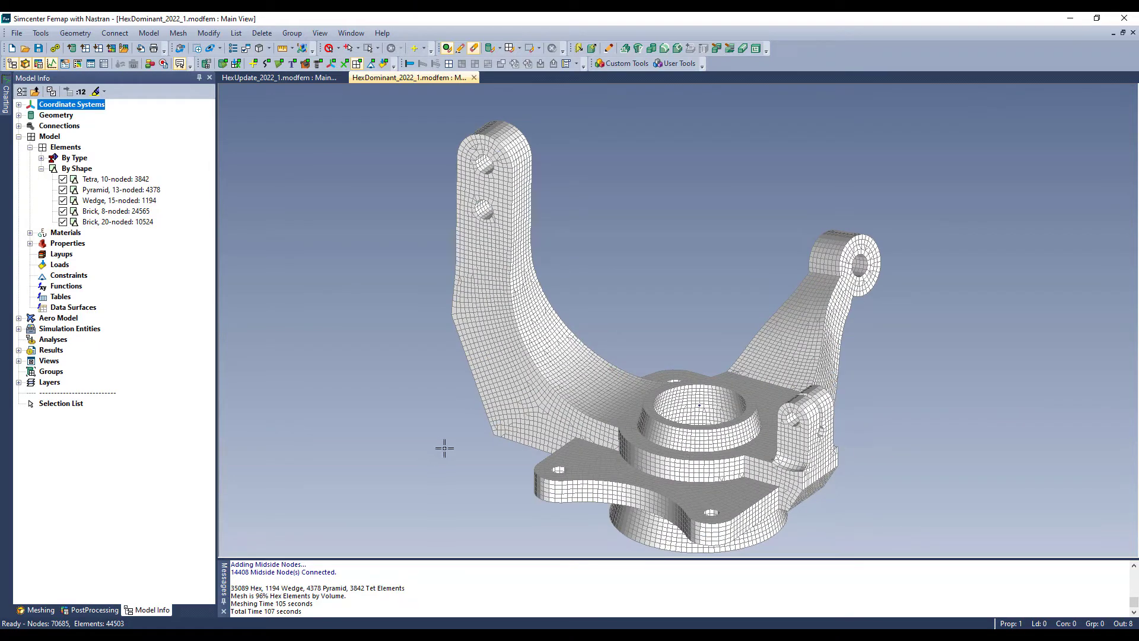
pyautogui.keyDown('ctrl'); pyautogui.moveTo(561, 394); pyautogui.dragTo(541, 371, button='middle'); pyautogui.keyUp('ctrl')
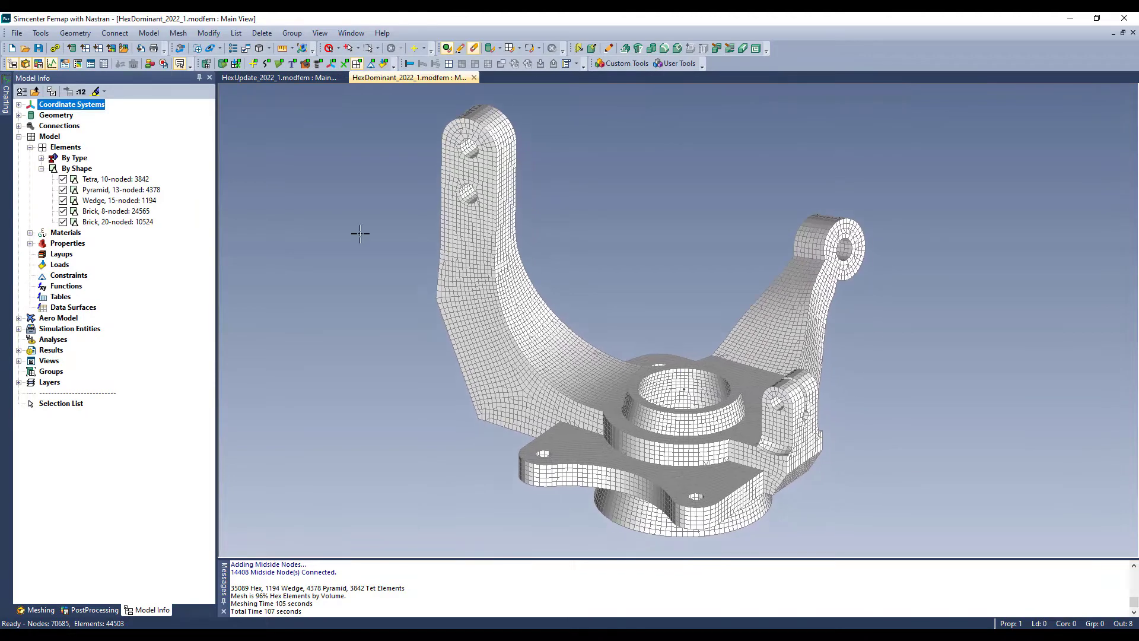
pyautogui.click(41, 32)
# Run an Element Quality check on all 44503 elements with every Simcenter Nastran criterion enabled.
pyautogui.moveTo(112, 447)
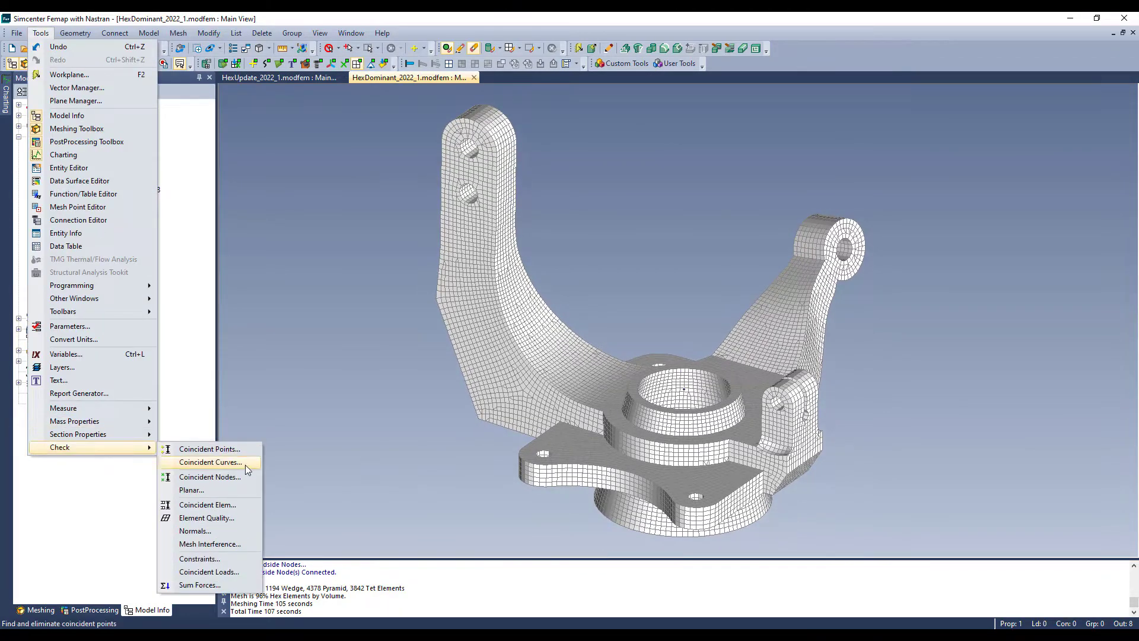
pyautogui.click(236, 518)
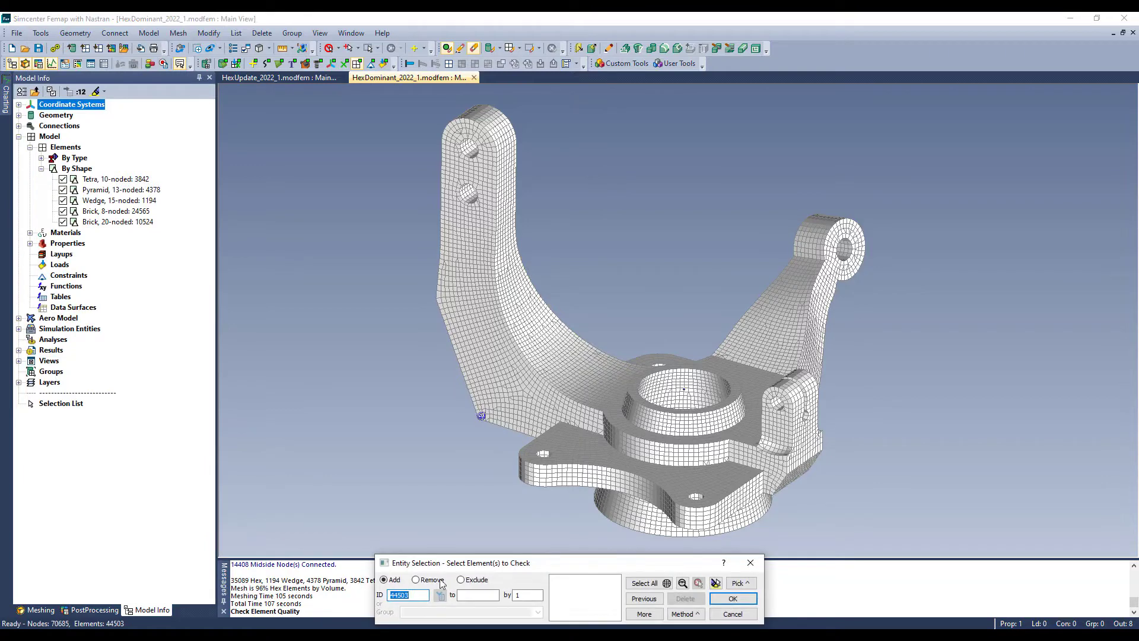
pyautogui.click(645, 583)
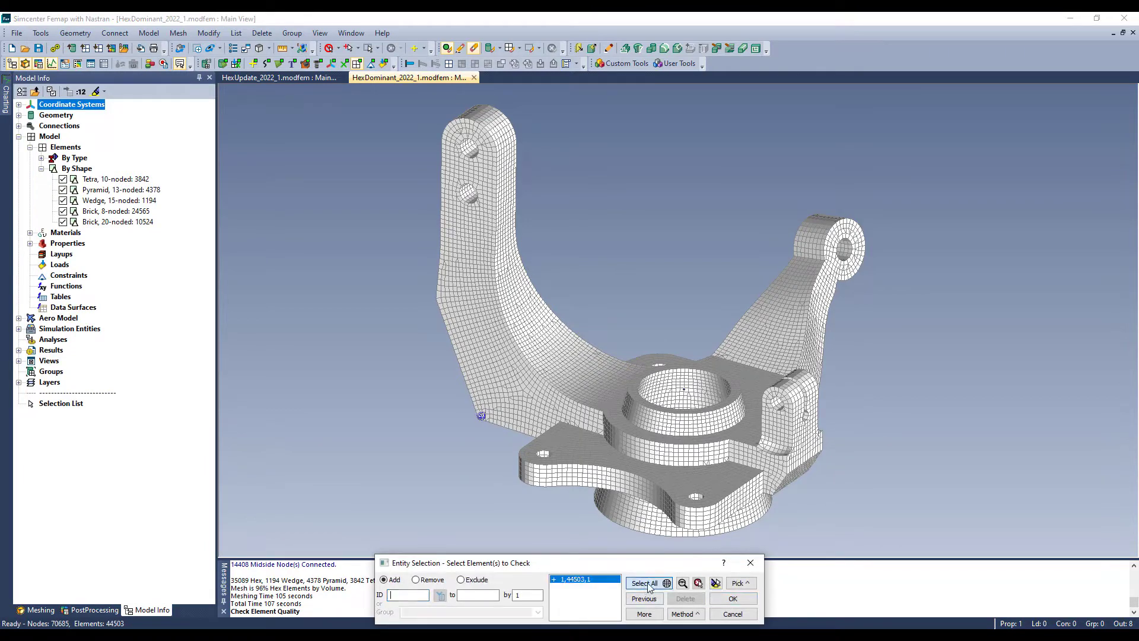
pyautogui.click(742, 599)
pyautogui.click(957, 168)
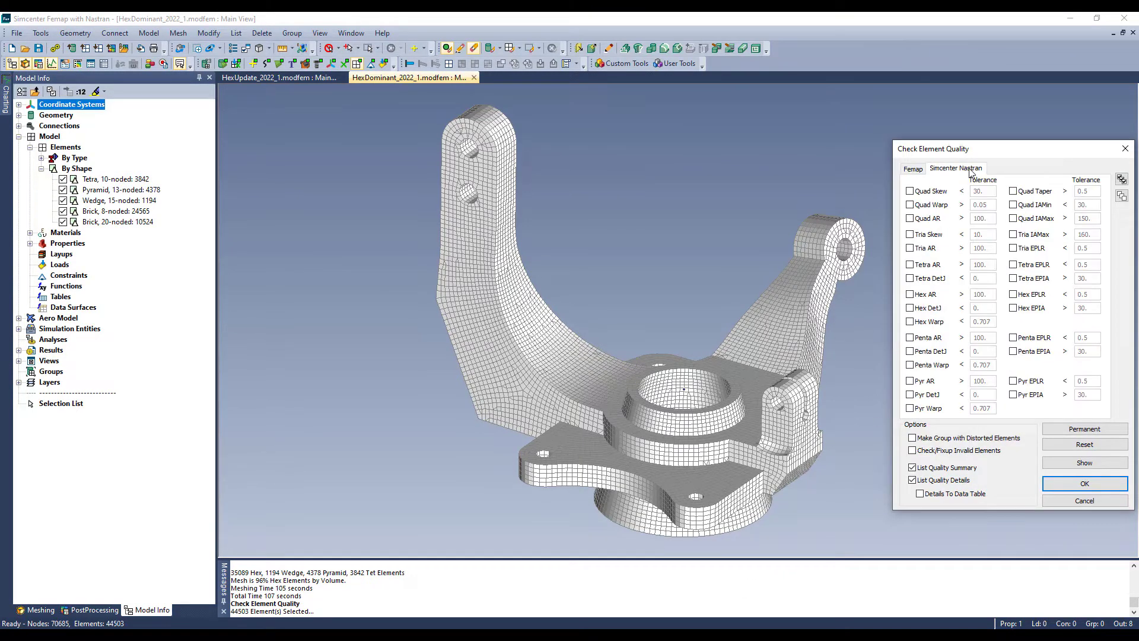
pyautogui.click(1121, 179)
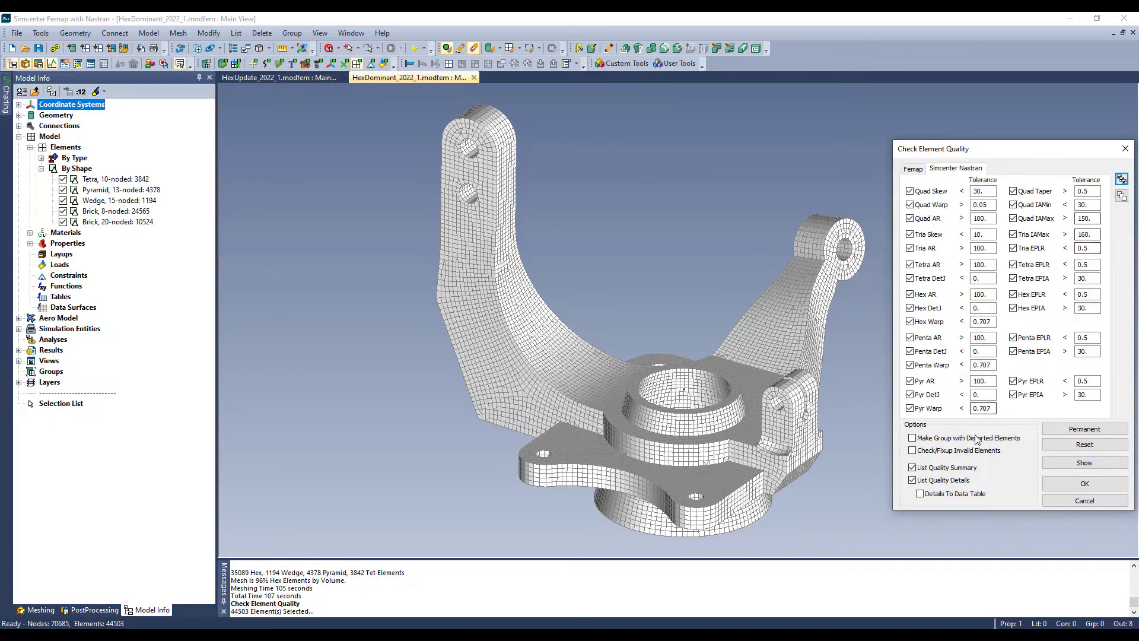
pyautogui.click(1091, 484)
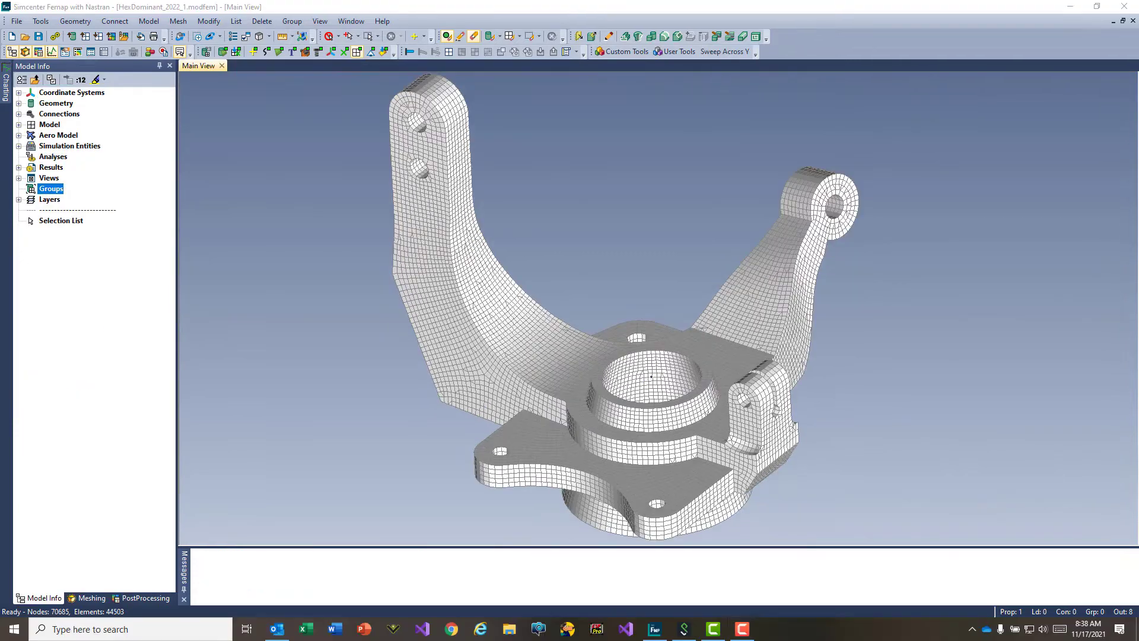
pyautogui.moveTo(590, 379); pyautogui.dragTo(591, 368, button='middle')
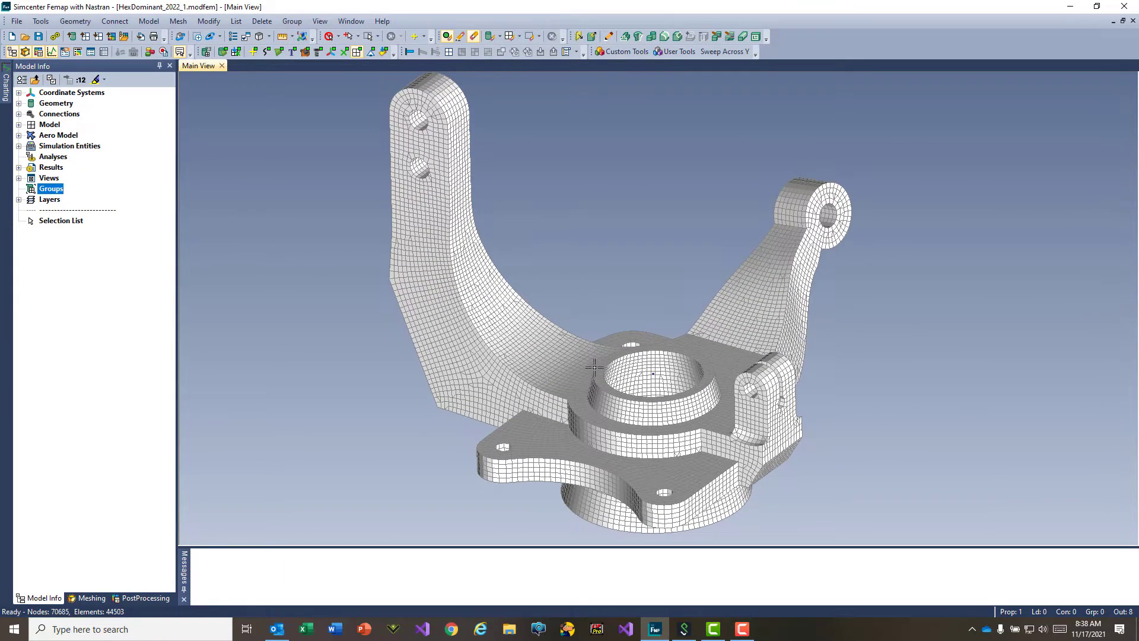
pyautogui.click(268, 37)
pyautogui.click(273, 51)
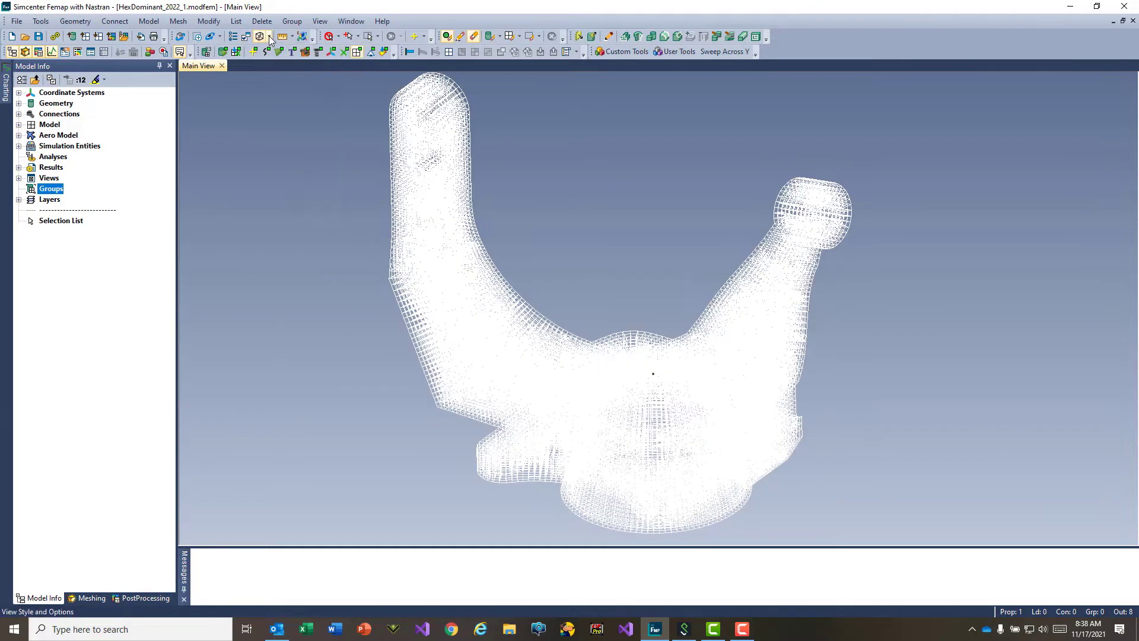
pyautogui.click(268, 36)
pyautogui.click(268, 58)
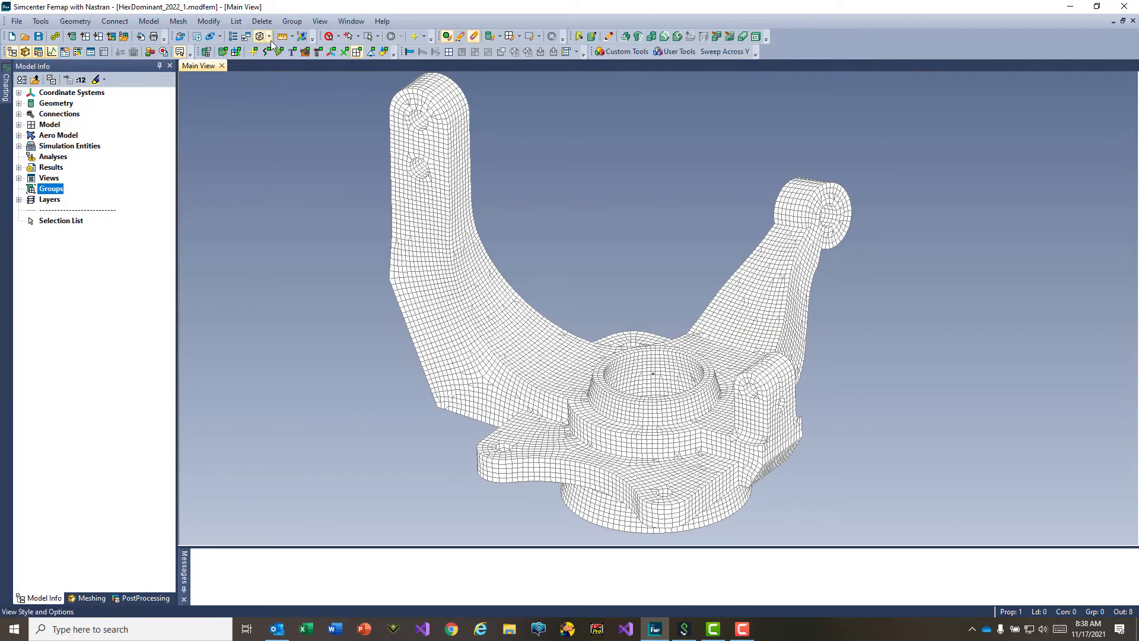
pyautogui.click(269, 37)
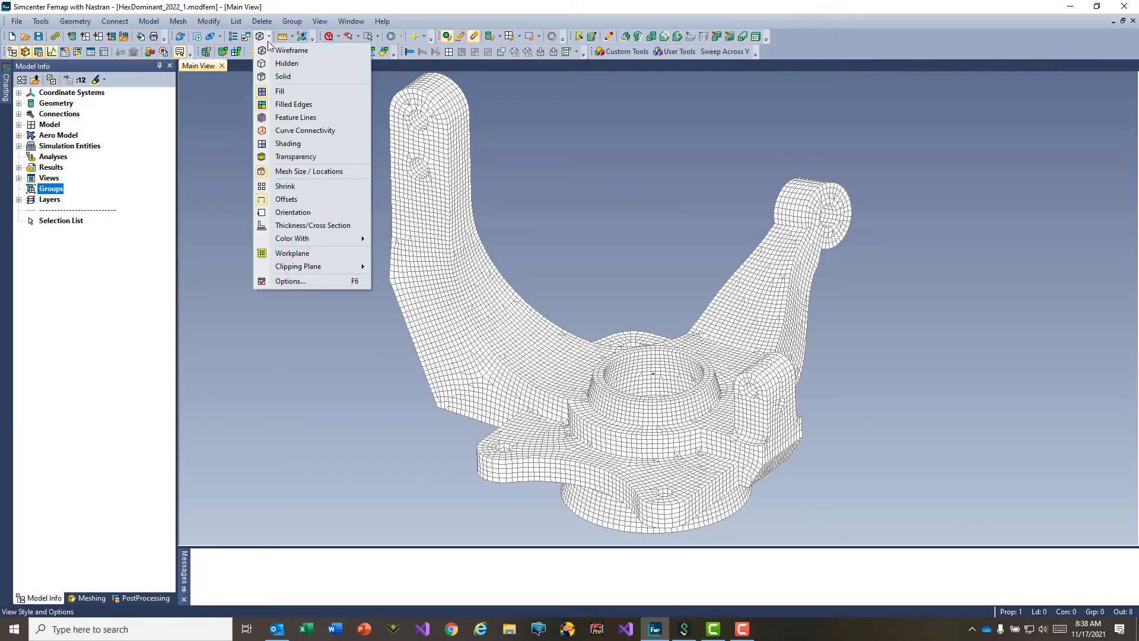
pyautogui.click(281, 143)
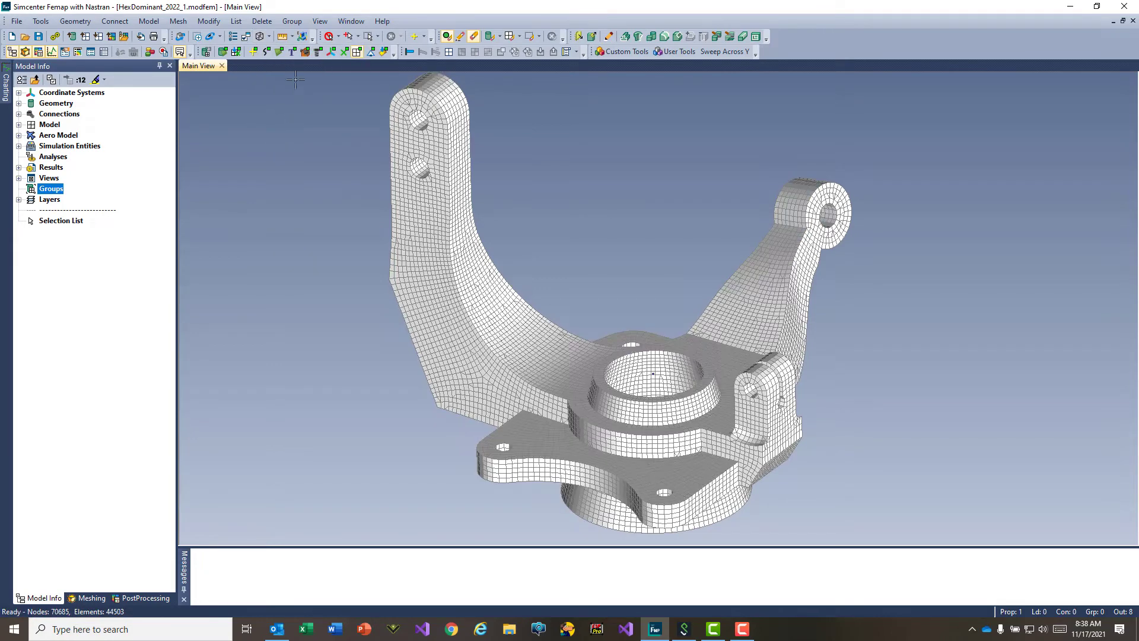
pyautogui.click(268, 37)
# Shrink the elements, reposition the knuckle, and run the Sweep Across Y section tool.
pyautogui.click(321, 188)
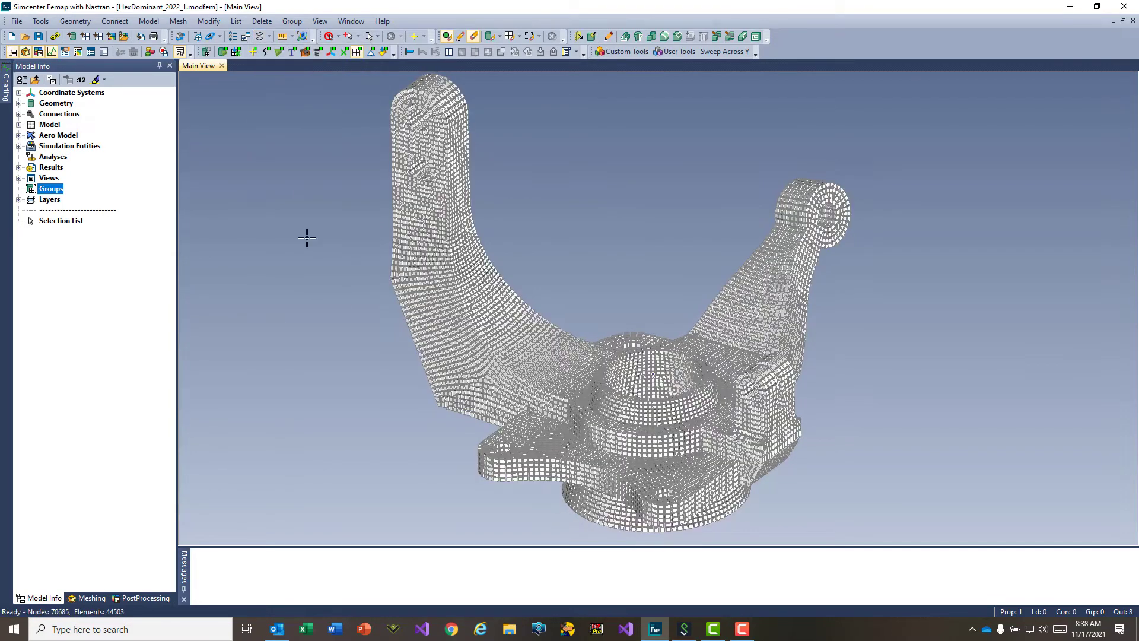
pyautogui.scroll(5, 511, 378)
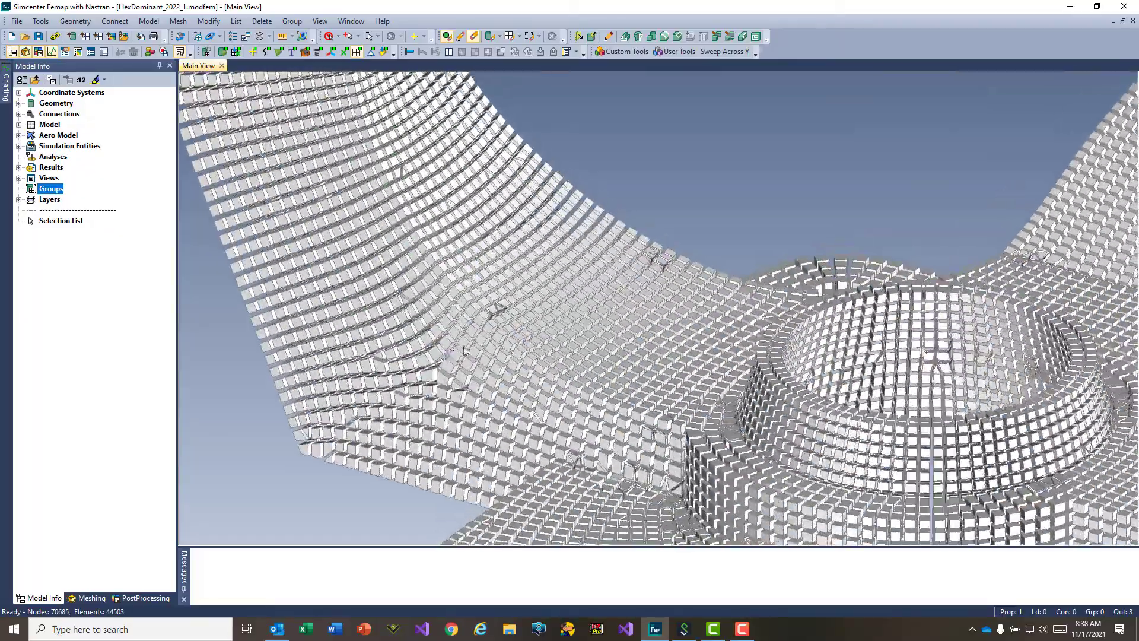
pyautogui.moveTo(464, 350); pyautogui.dragTo(431, 359, button='middle')
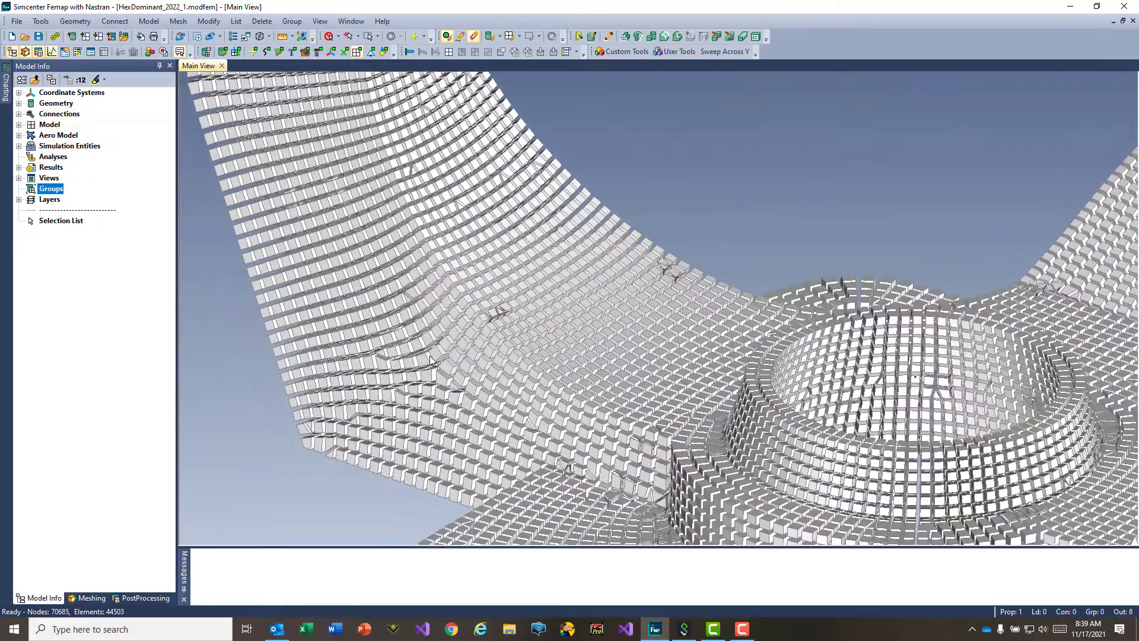
pyautogui.scroll(-6, 780, 363)
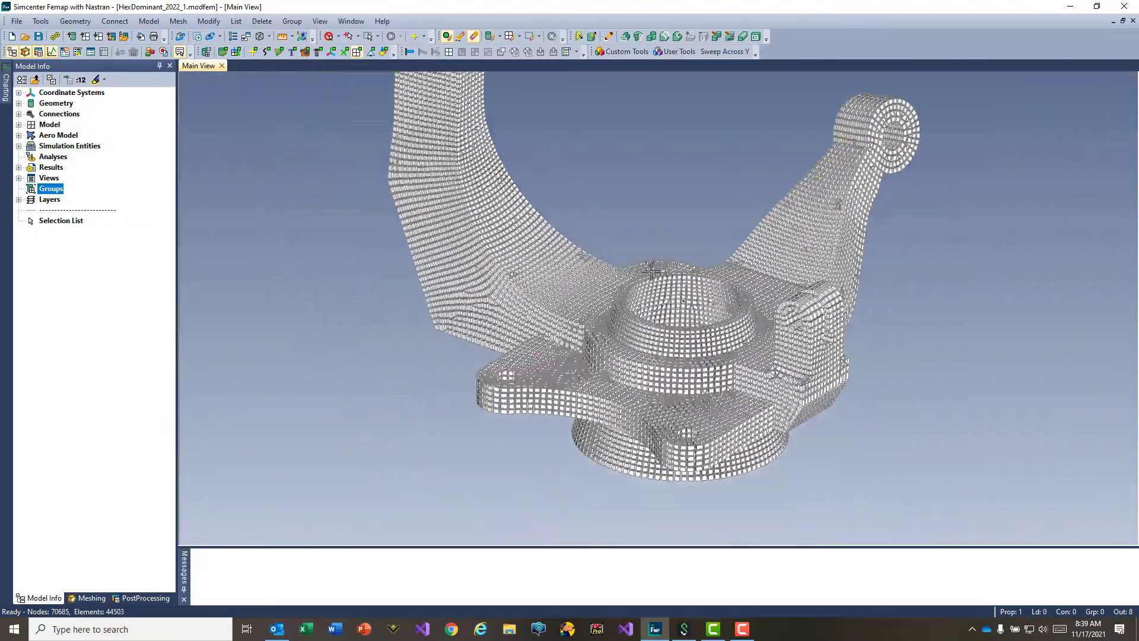
pyautogui.moveTo(651, 271); pyautogui.dragTo(585, 297, button='middle')
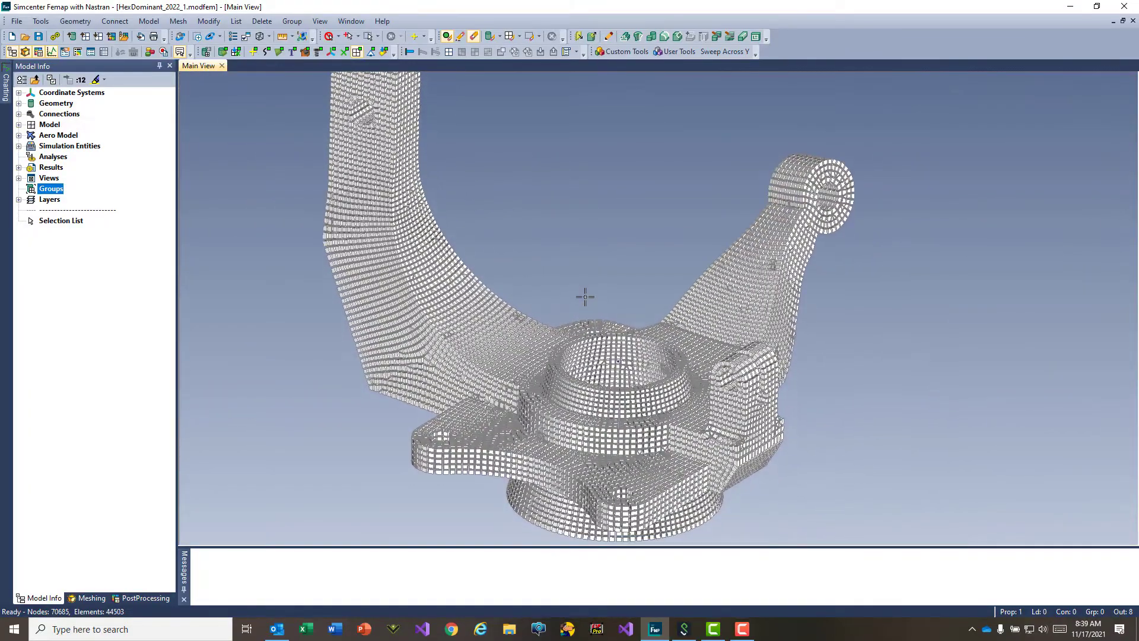
pyautogui.click(724, 52)
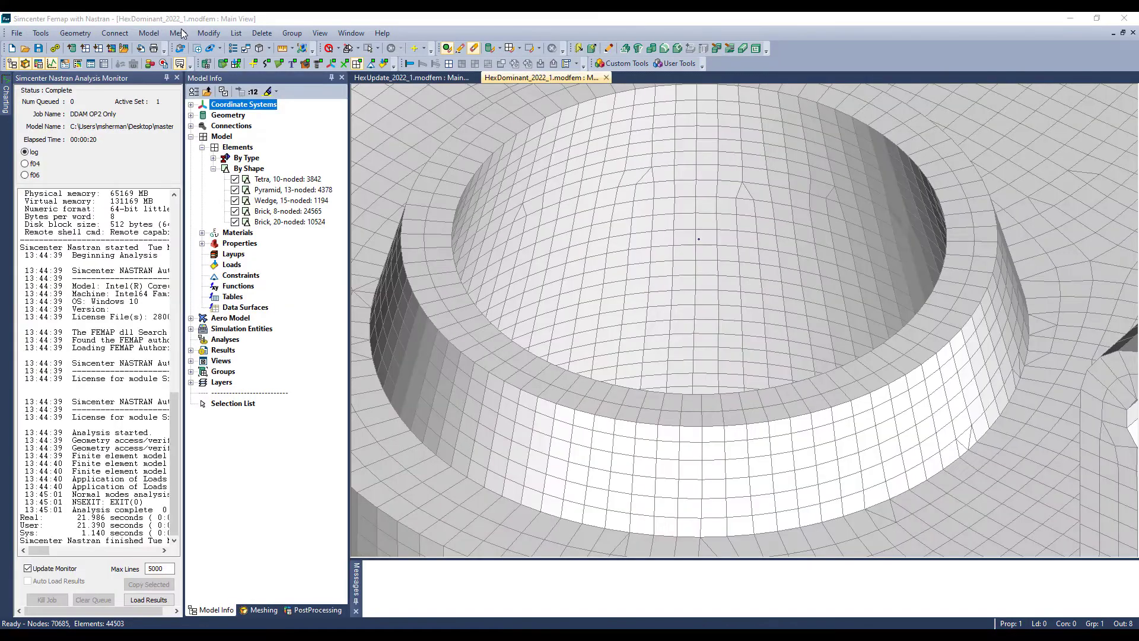
# Start Mesh > Editing > Mapped Hex Refine and set element picking to Pick Front.
pyautogui.click(189, 34)
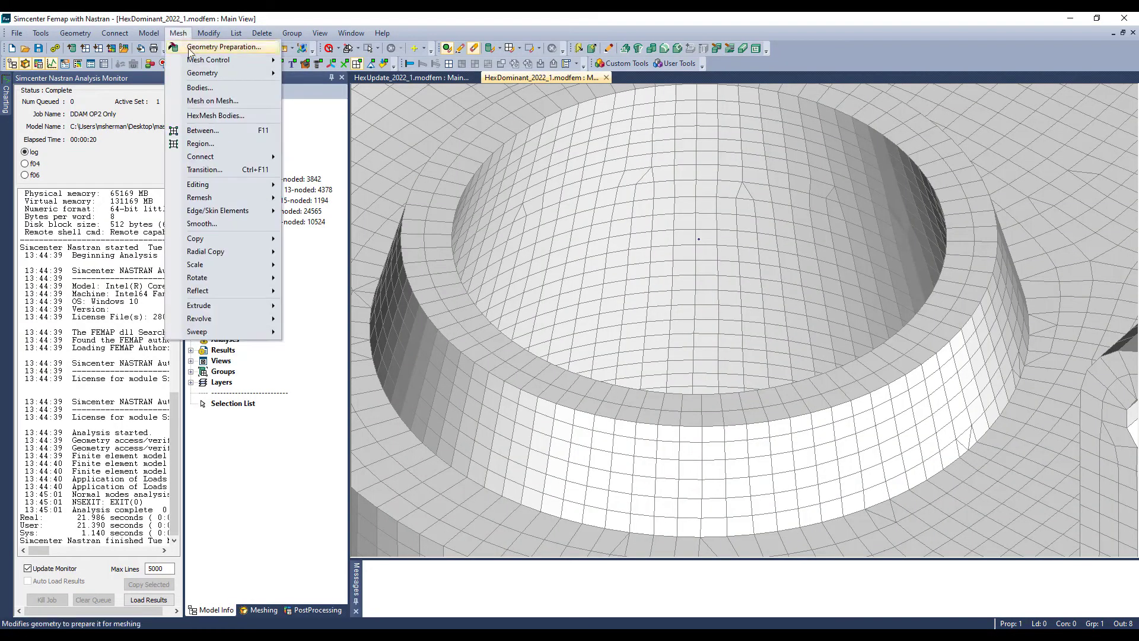
pyautogui.moveTo(209, 58)
pyautogui.moveTo(218, 184)
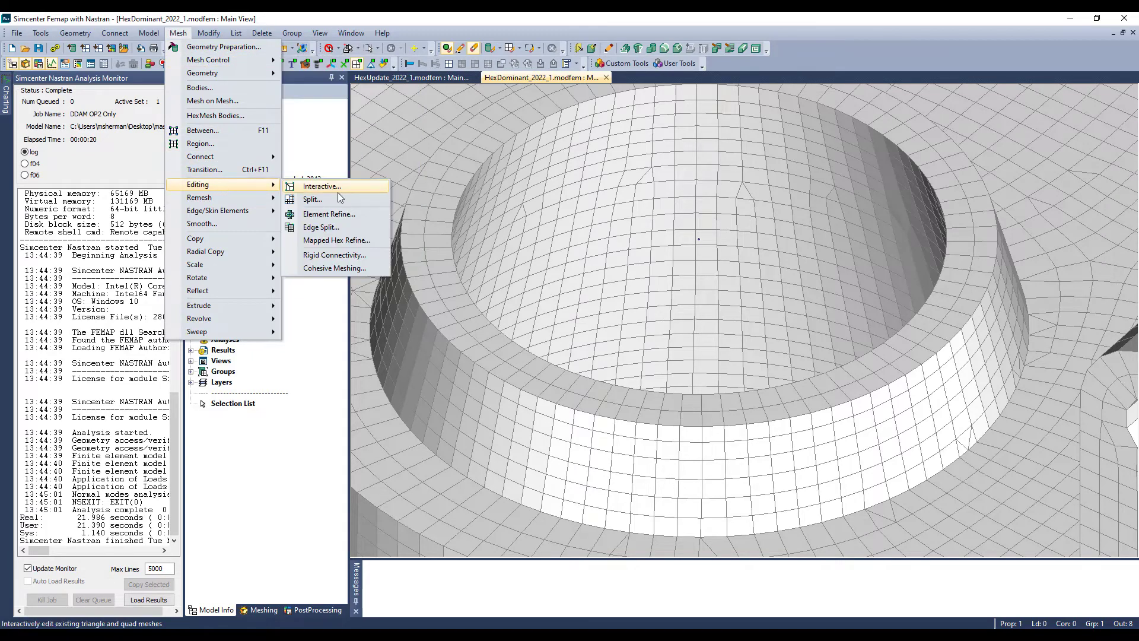
pyautogui.click(344, 241)
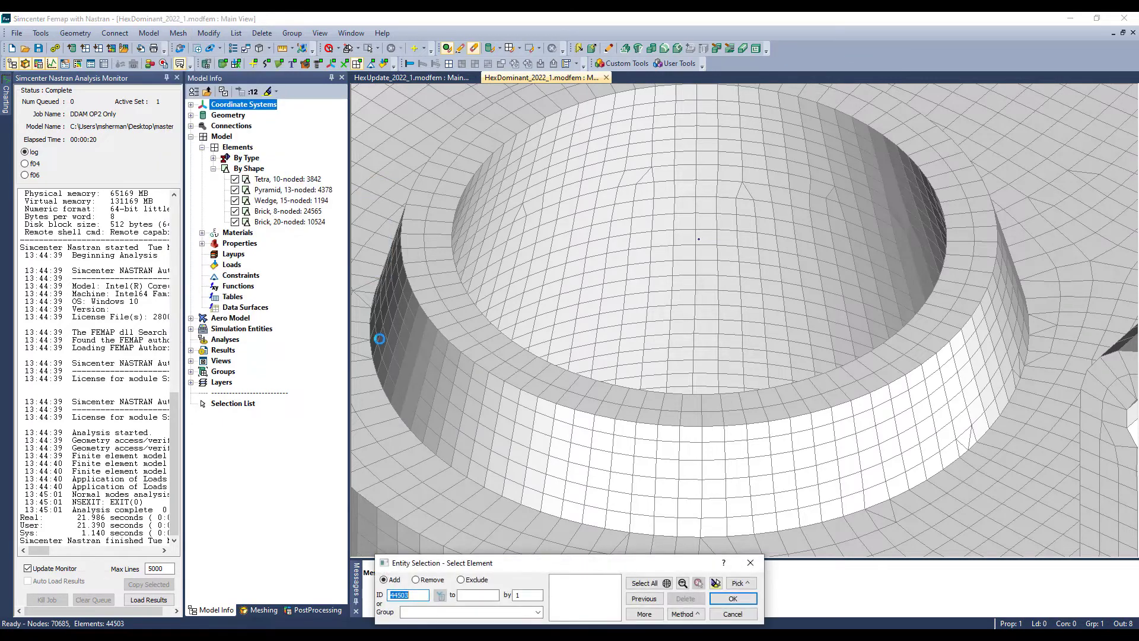
pyautogui.rightClick(658, 300)
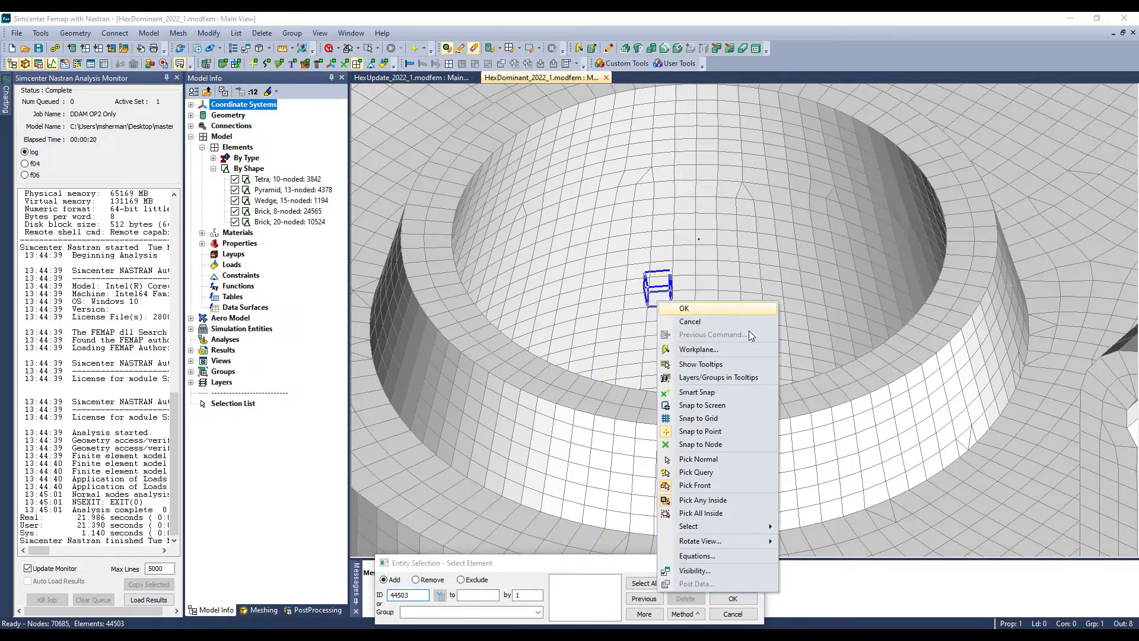
pyautogui.click(746, 486)
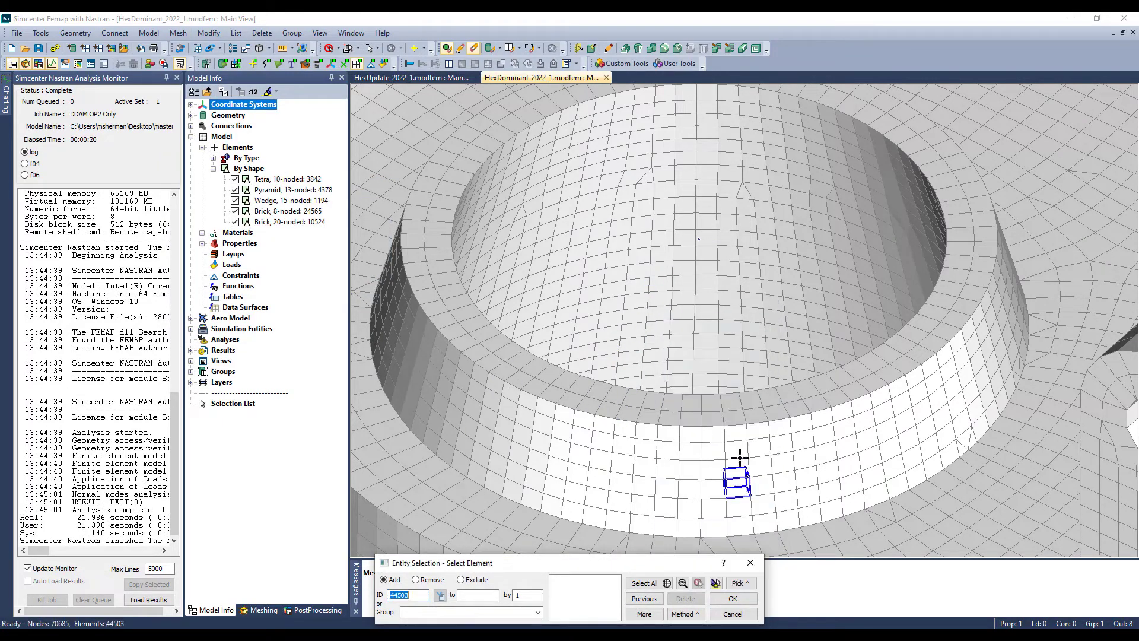
pyautogui.click(738, 583)
# Select the 160-face ring on the boss top by adjacent faces, add connected elements, and accept.
pyautogui.click(772, 432)
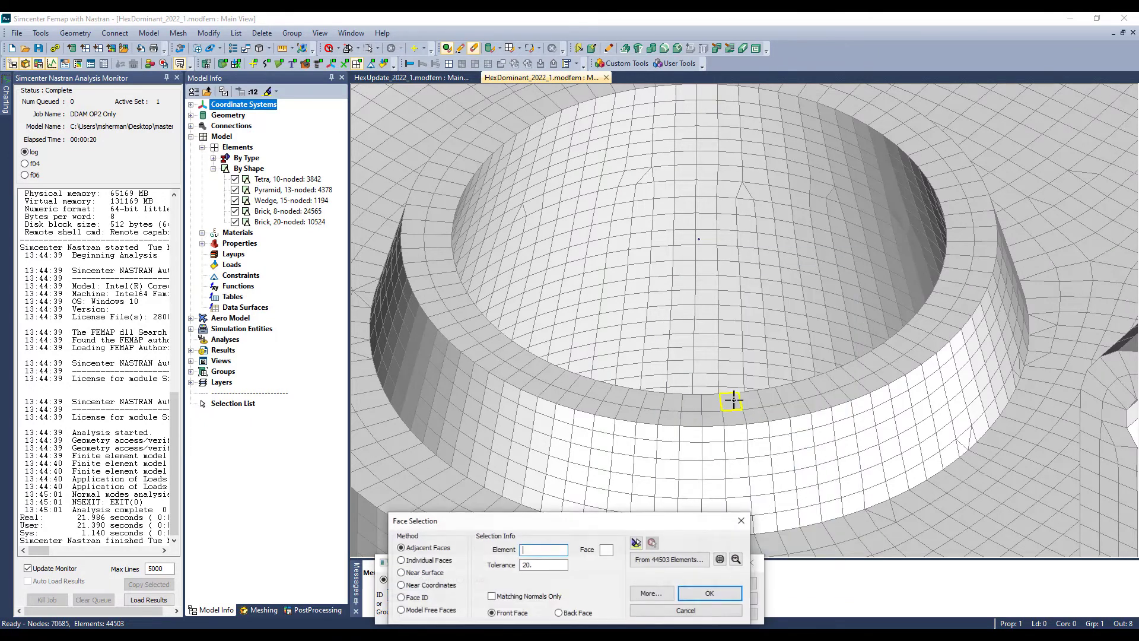
pyautogui.click(636, 542)
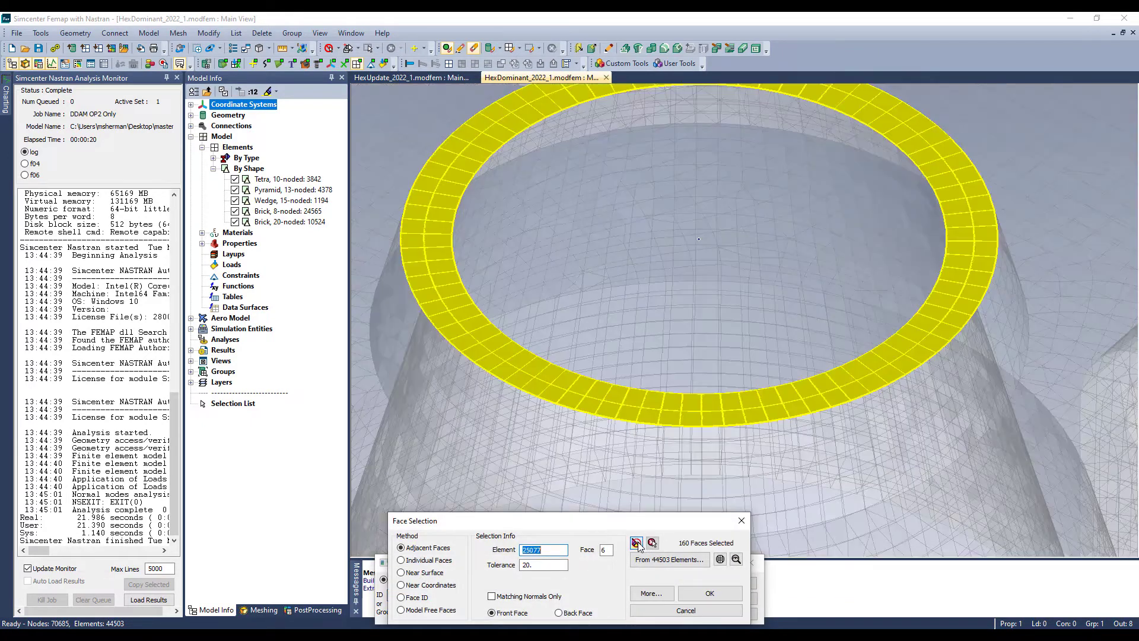
pyautogui.click(706, 593)
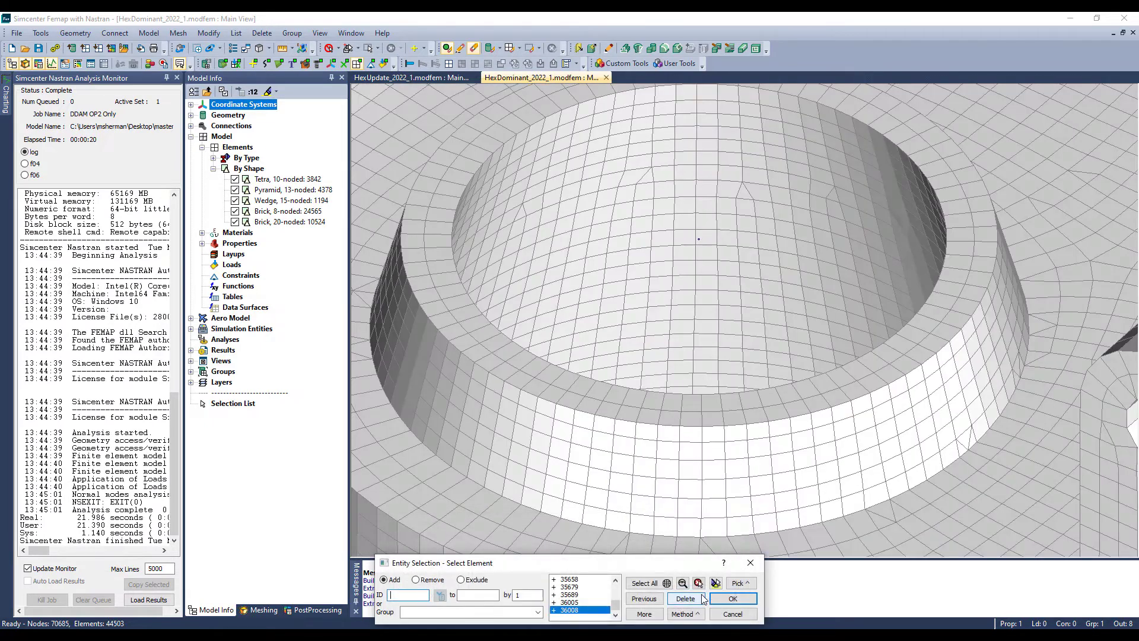
pyautogui.click(716, 583)
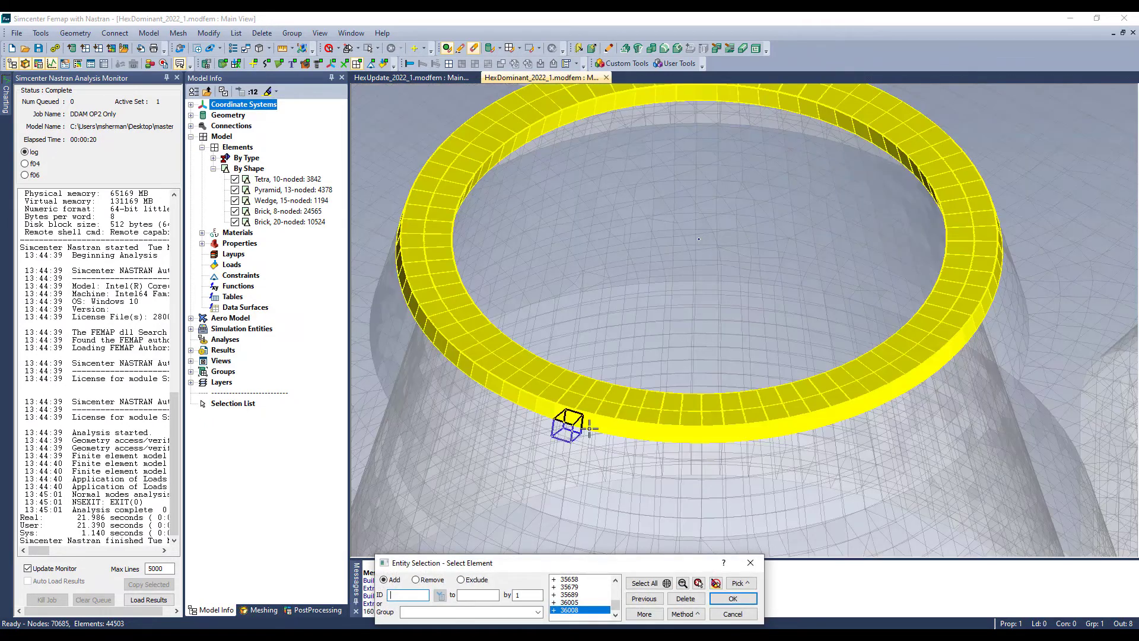
pyautogui.click(740, 583)
pyautogui.click(788, 513)
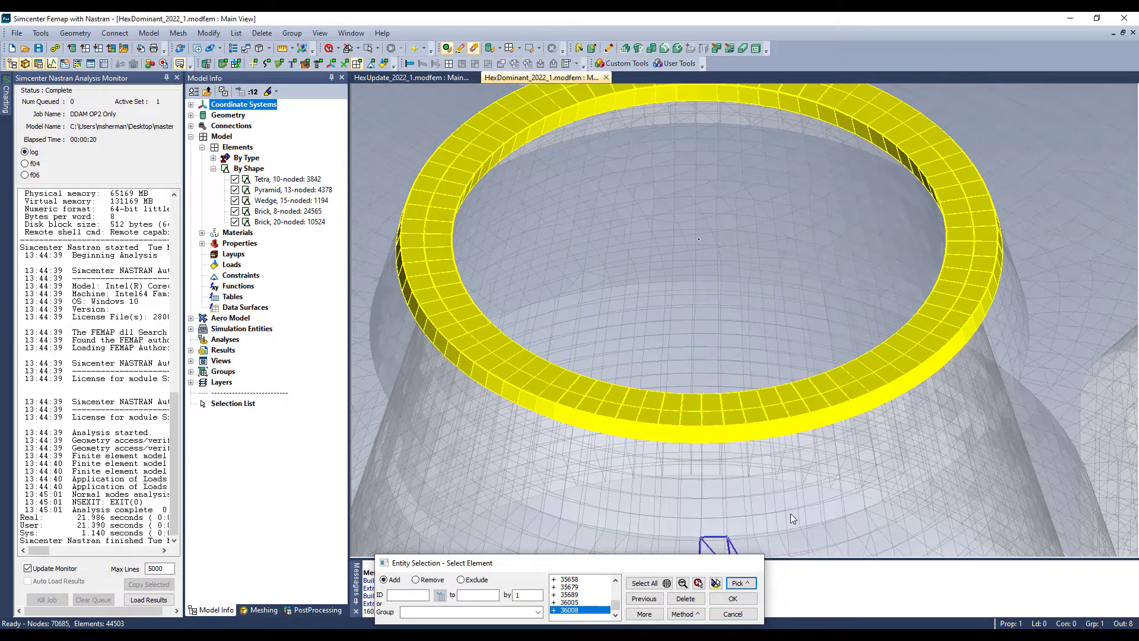
pyautogui.click(740, 583)
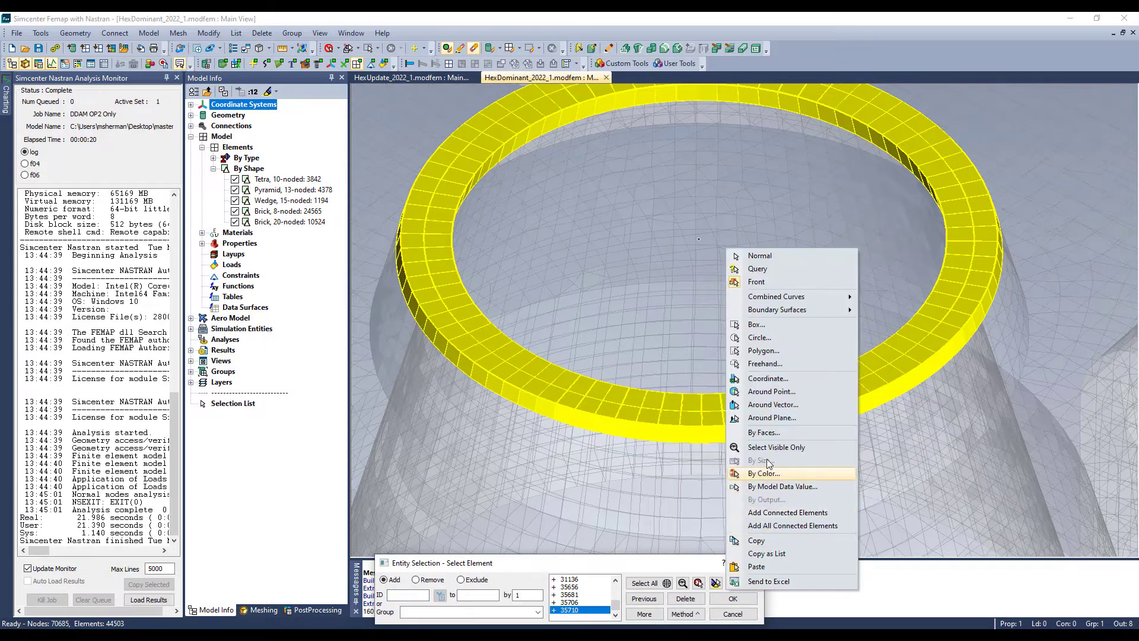
pyautogui.click(762, 513)
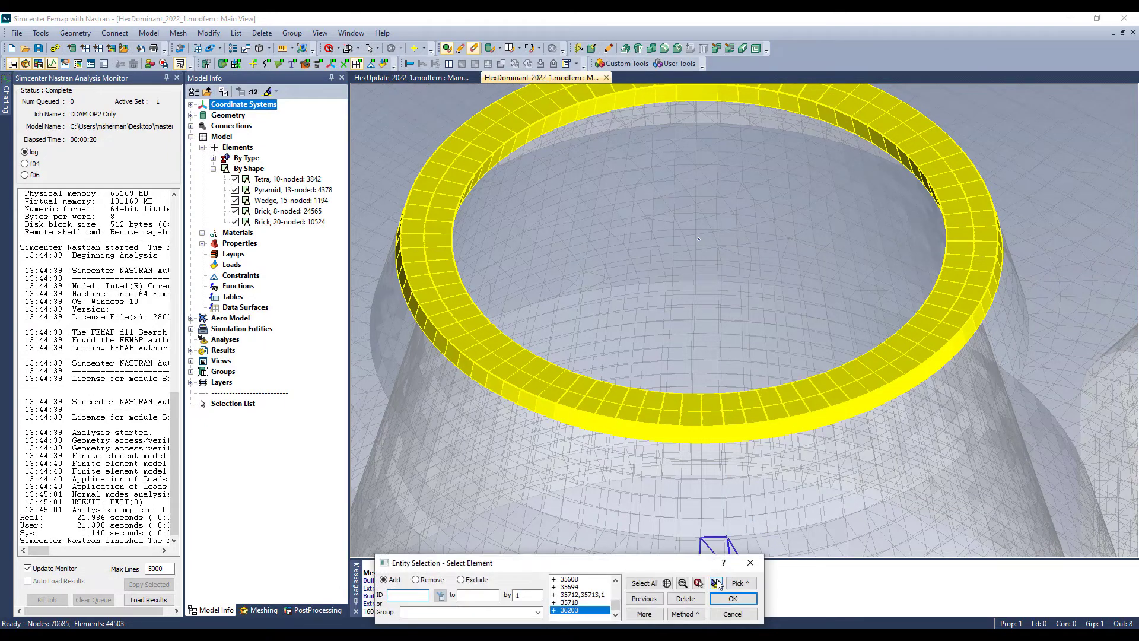
pyautogui.moveTo(602, 334); pyautogui.dragTo(526, 184, button='middle')
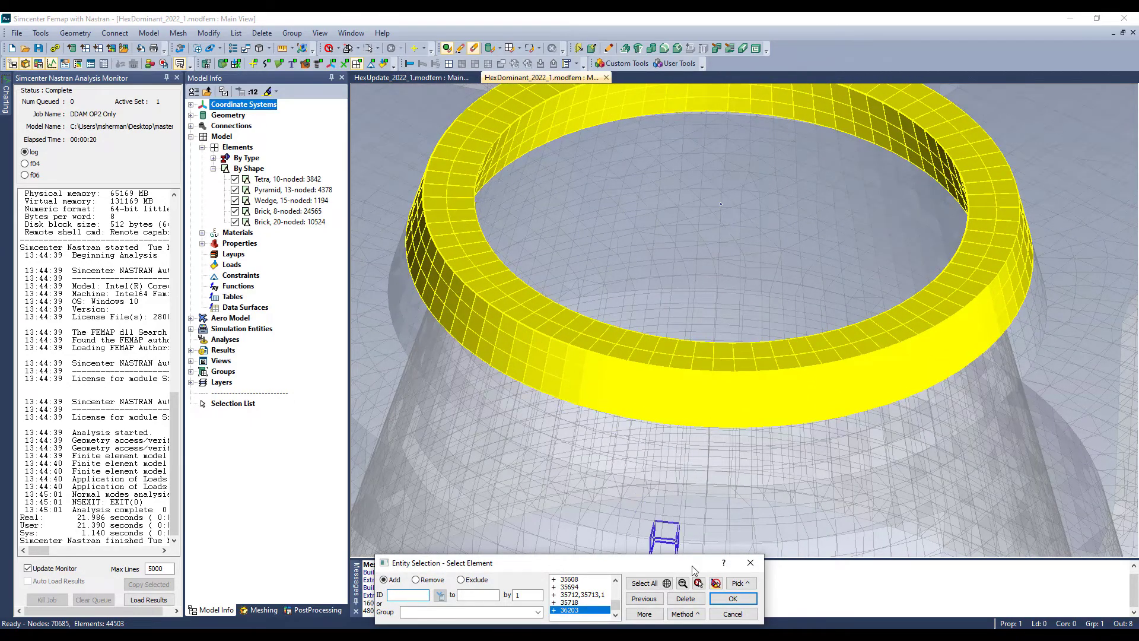
pyautogui.click(732, 600)
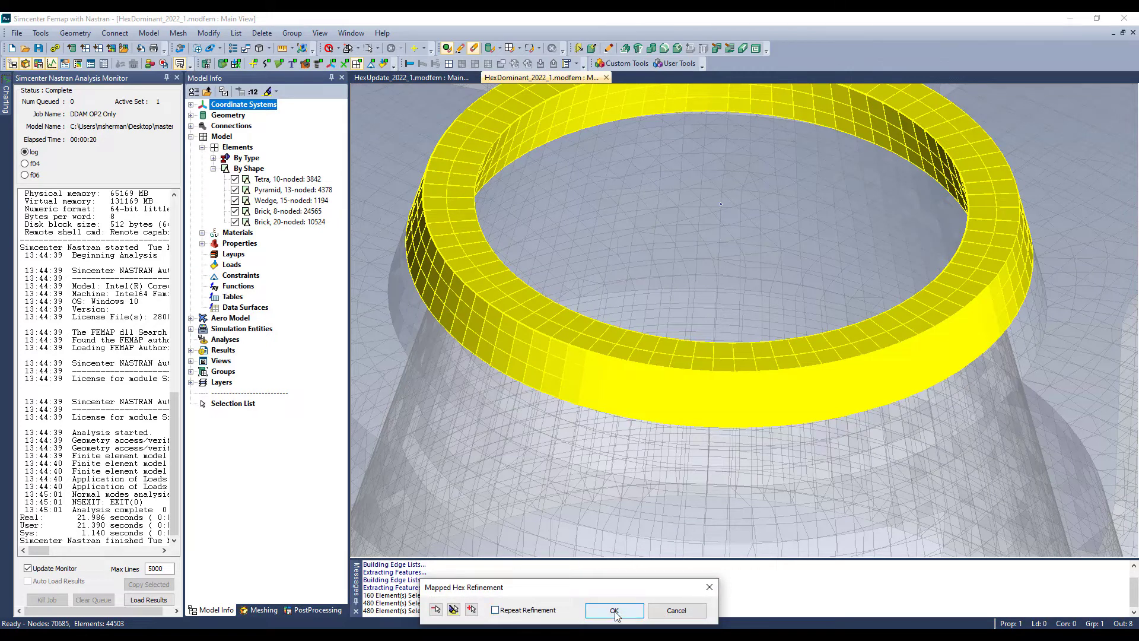
# Refine the 480-element bore ring to reach 54,743 elements, then zoom to inspect it.
pyautogui.click(614, 611)
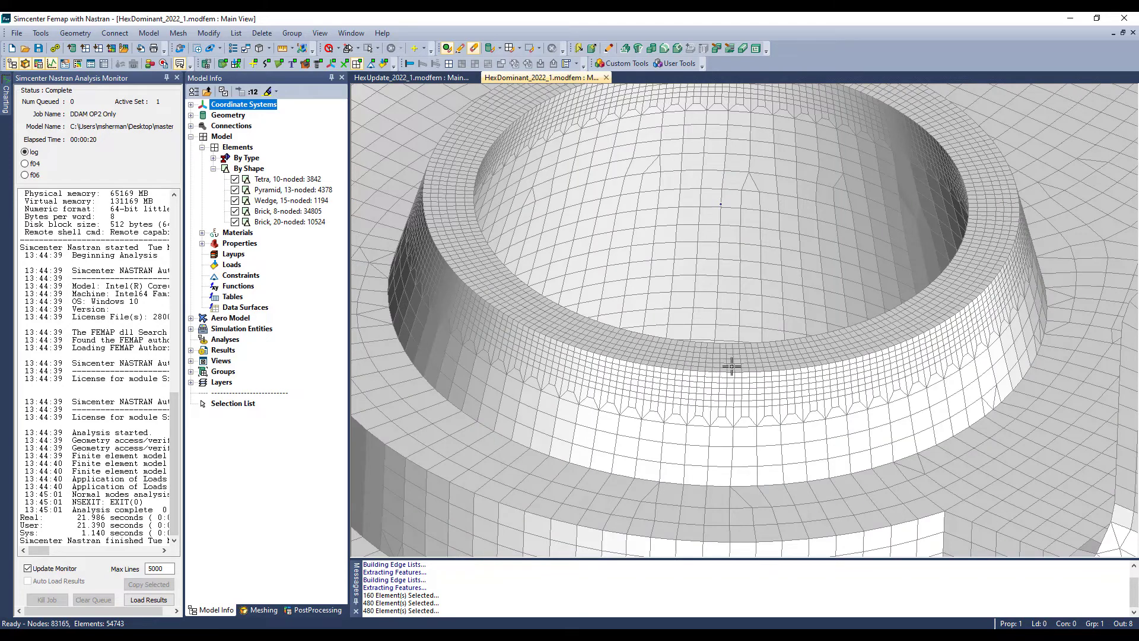
pyautogui.scroll(-2, 737, 376)
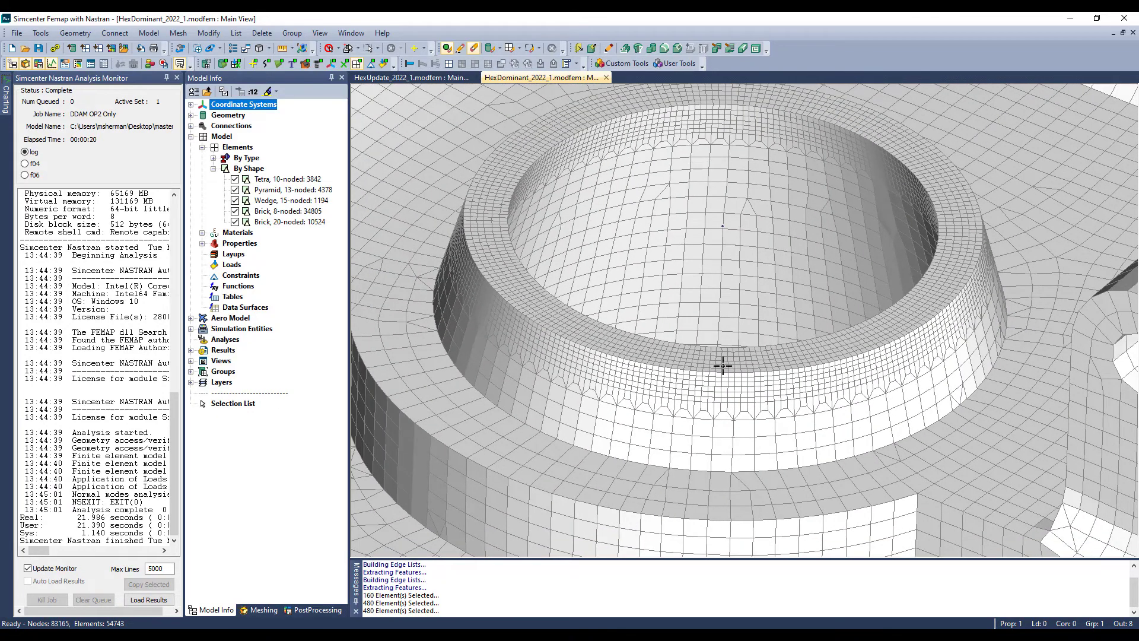
pyautogui.scroll(2, 655, 349)
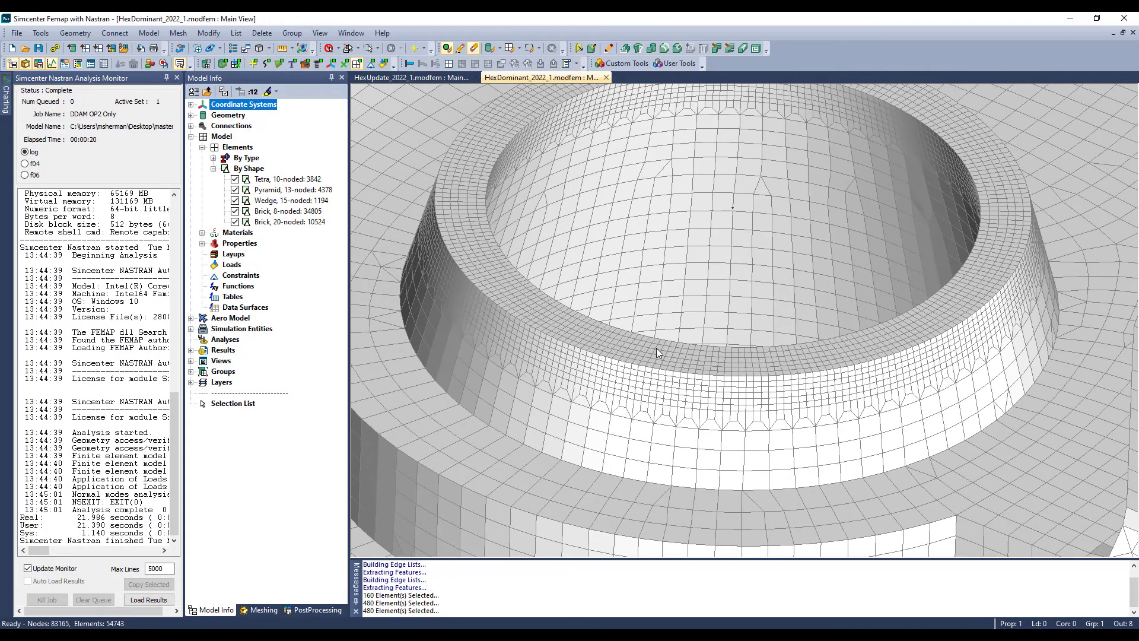